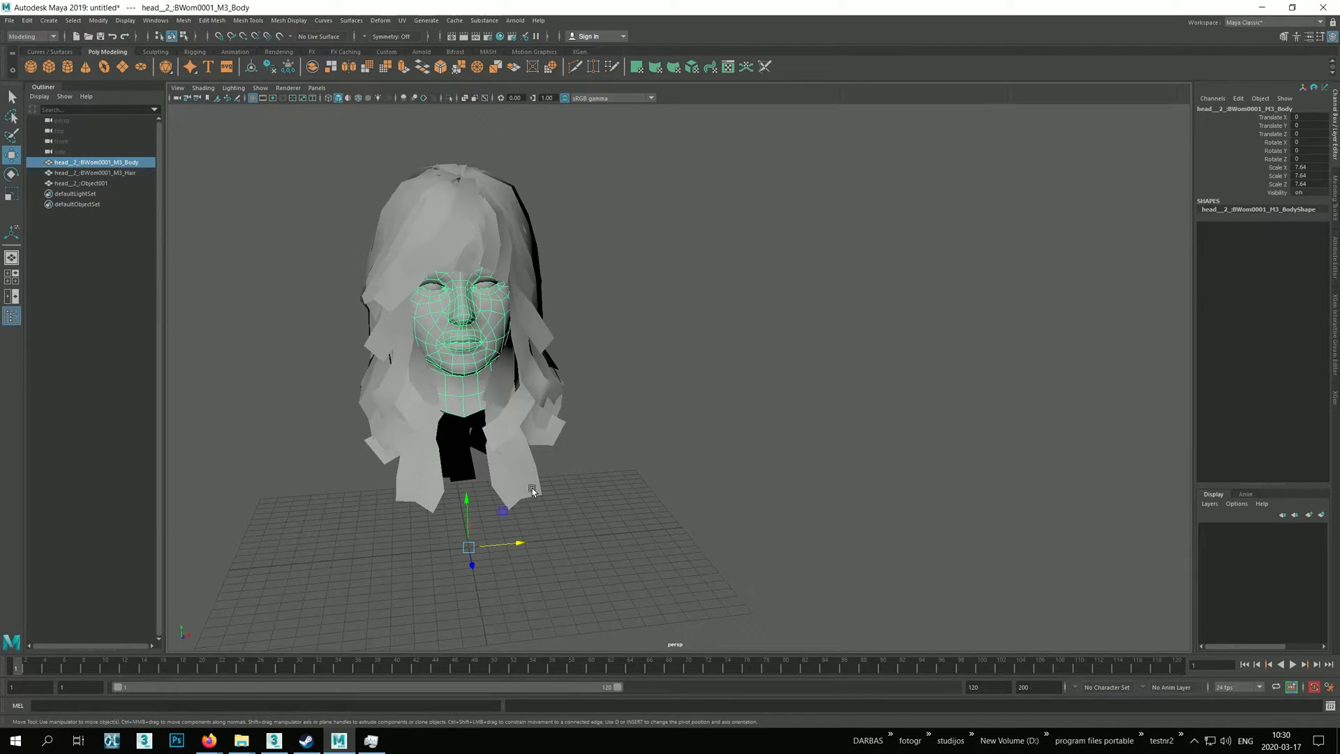
# Step: Create three duplicates of the female head mesh, spaced out in a row along the X axis beside the original
pyautogui.keyDown('alt'); pyautogui.moveTo(643, 607); pyautogui.dragTo(638, 573); pyautogui.keyUp('alt')
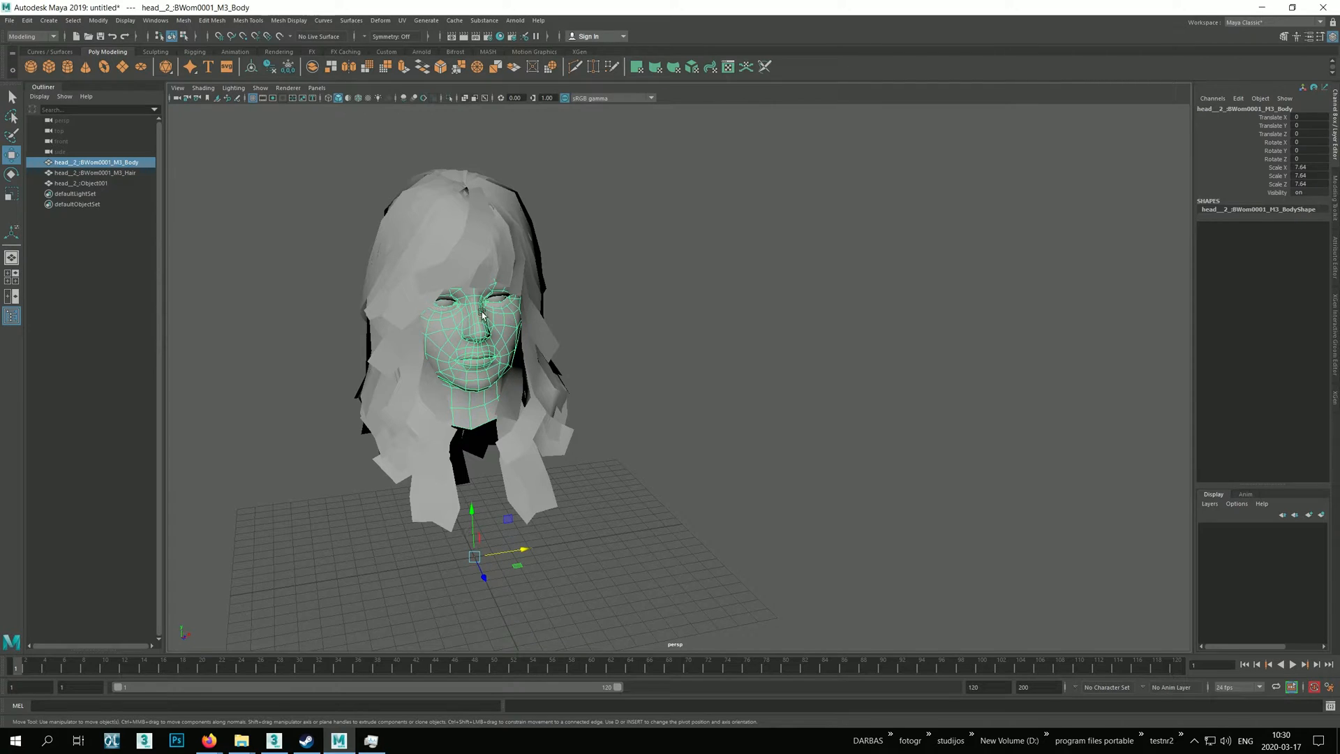
pyautogui.click(616, 564)
pyautogui.click(457, 363)
pyautogui.click(517, 553)
pyautogui.keyDown('shift'); pyautogui.moveTo(518, 554); pyautogui.dragTo(645, 527); pyautogui.keyUp('shift')
pyautogui.click(733, 473)
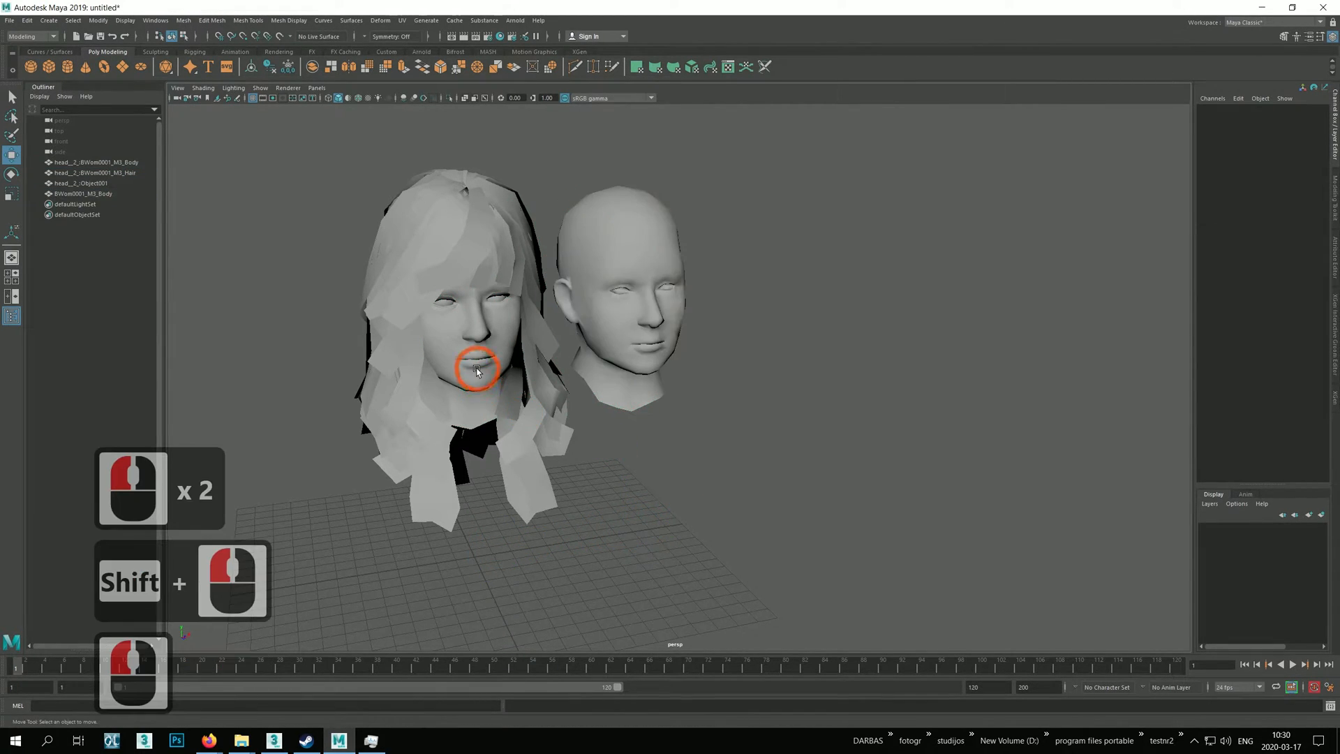
pyautogui.click(479, 366)
pyautogui.moveTo(513, 550)
pyautogui.keyDown('shift'); pyautogui.mouseDown()
pyautogui.moveTo(798, 501)
pyautogui.moveTo(759, 507)
pyautogui.mouseUp(); pyautogui.keyUp('shift')
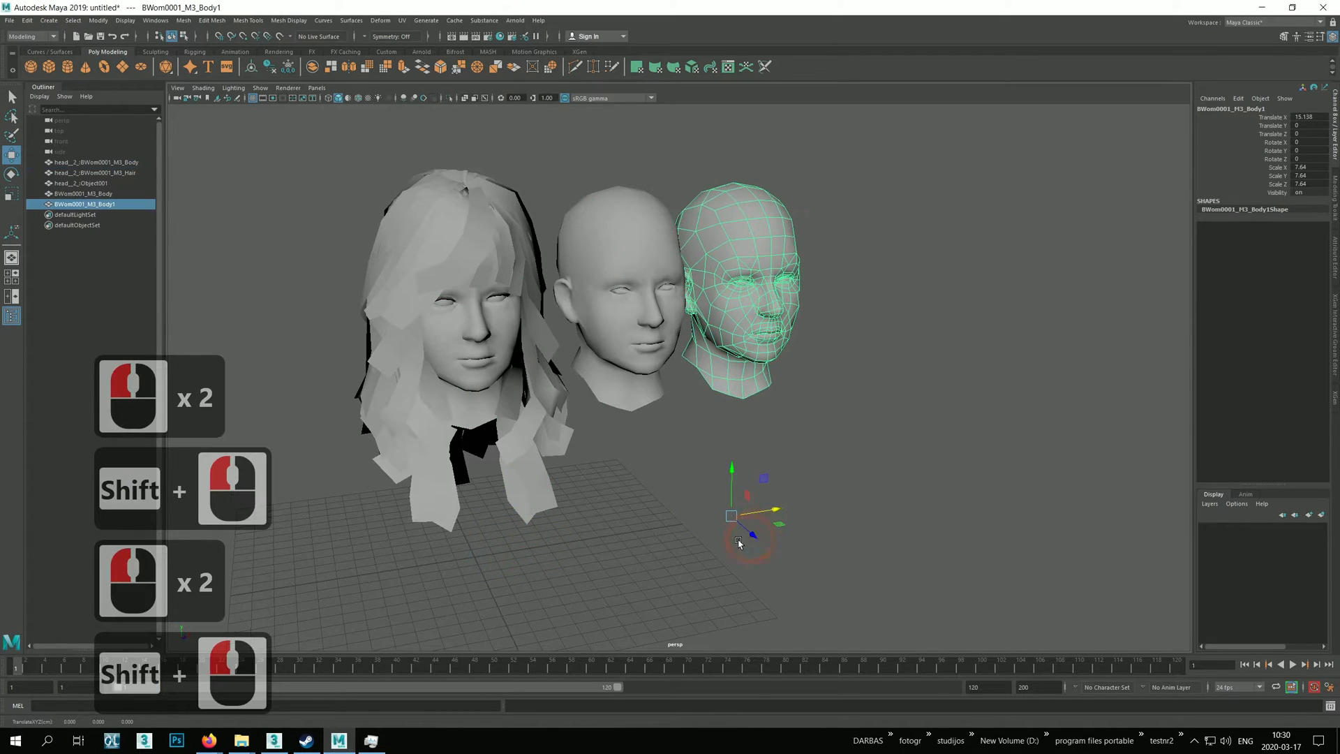
pyautogui.click(742, 543)
pyautogui.click(475, 391)
pyautogui.moveTo(508, 554)
pyautogui.keyDown('shift'); pyautogui.mouseDown()
pyautogui.moveTo(865, 508)
pyautogui.moveTo(828, 514)
pyautogui.mouseUp(); pyautogui.keyUp('shift')
pyautogui.click(803, 489)
# Step: Pull the crown vertices of the first duplicate head upward to form a tall peak
pyautogui.click(640, 344)
pyautogui.moveTo(640, 344); pyautogui.dragTo(609, 343, button='right')
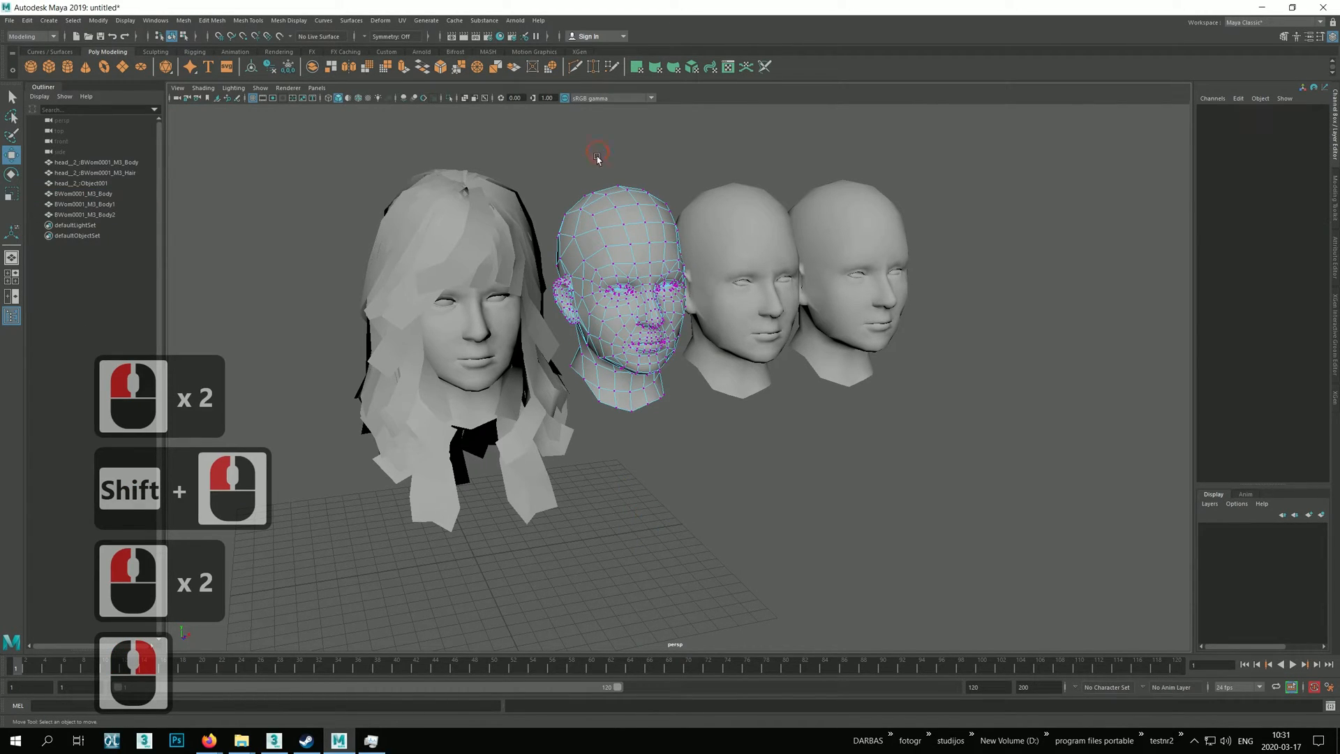
pyautogui.moveTo(596, 153); pyautogui.dragTo(648, 227)
pyautogui.moveTo(617, 169); pyautogui.dragTo(622, 130)
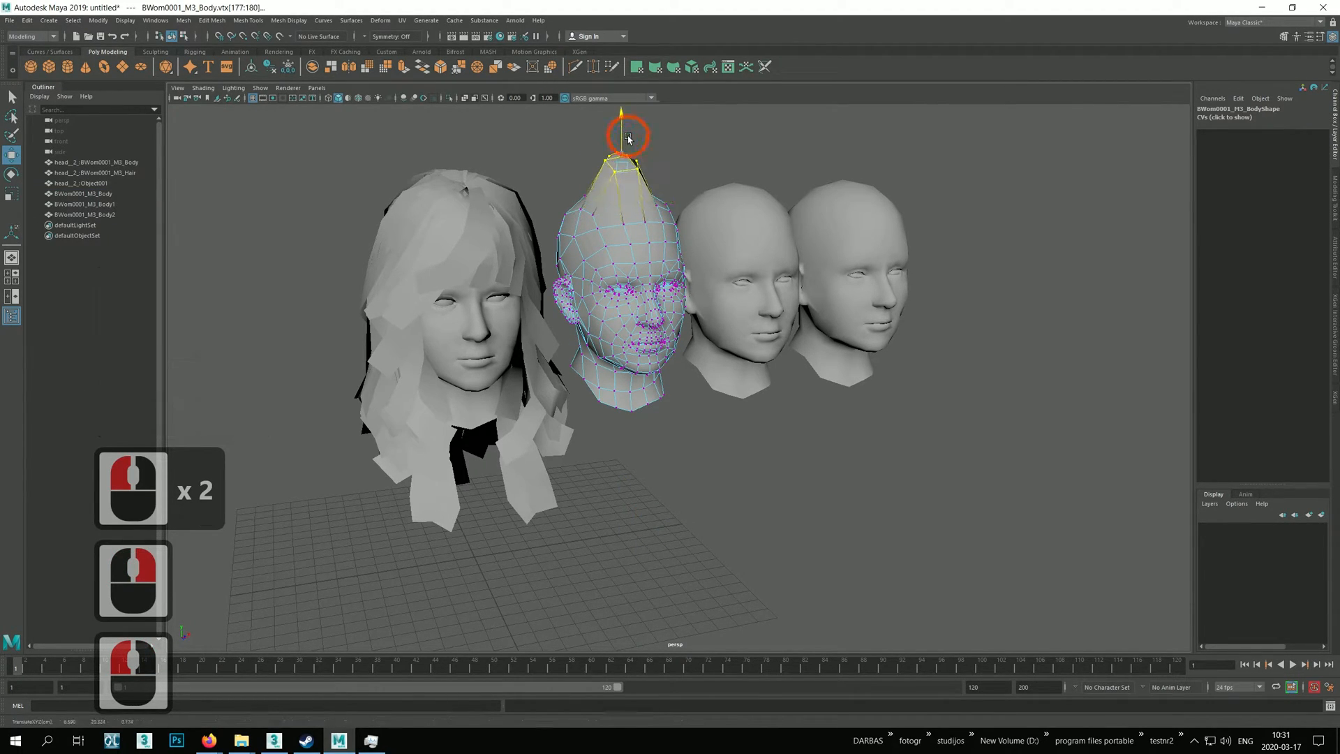
# Step: Pull a chin vertex of the second duplicate head downward to form a pointed chin
pyautogui.moveTo(734, 462); pyautogui.dragTo(767, 430, button='right')
pyautogui.click(751, 339)
pyautogui.click(750, 339)
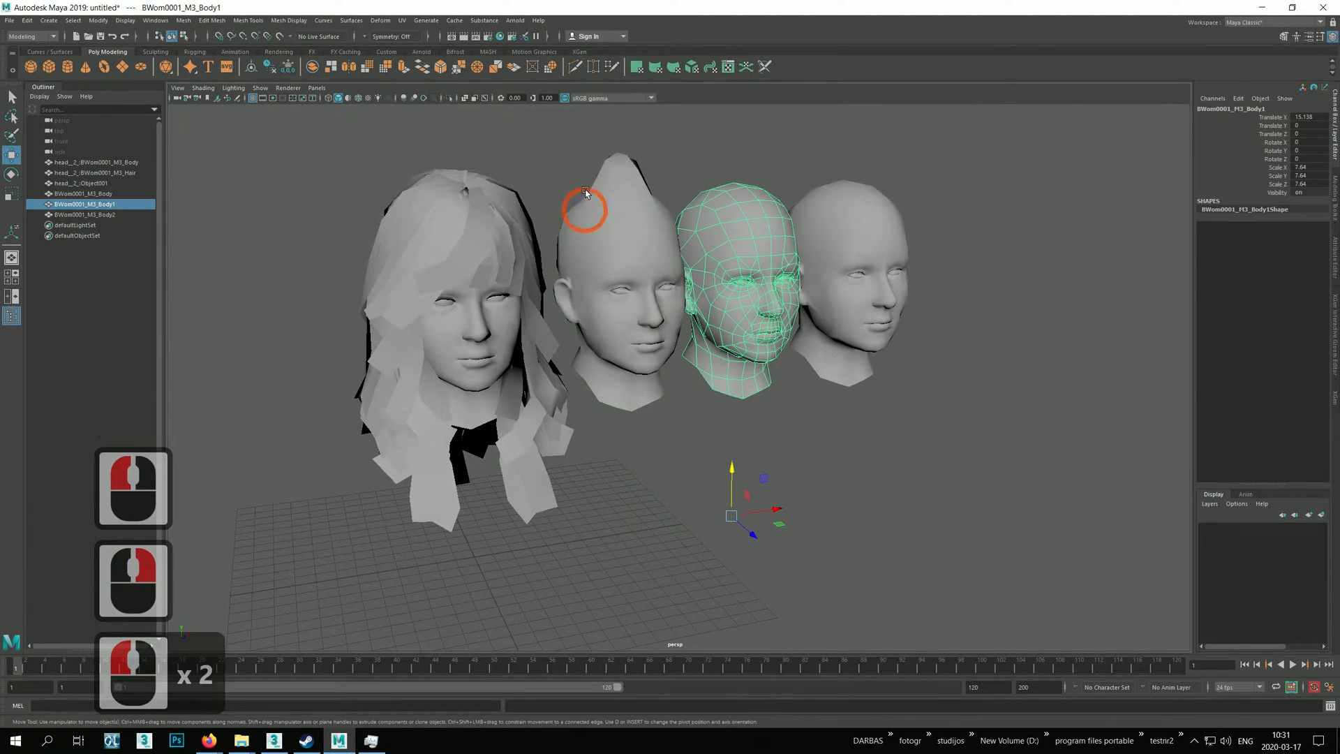
pyautogui.moveTo(769, 358); pyautogui.dragTo(735, 358, button='right')
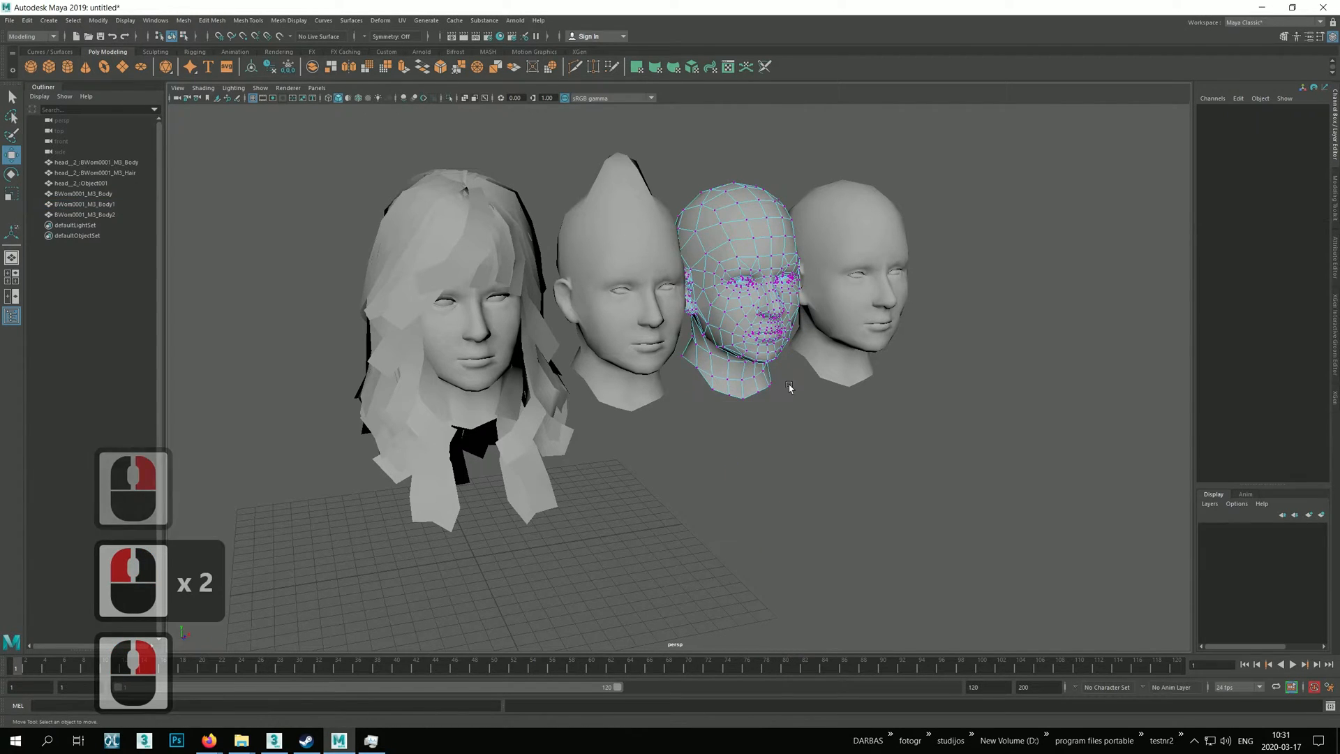
pyautogui.keyDown('alt'); pyautogui.moveTo(787, 388); pyautogui.dragTo(801, 388); pyautogui.keyUp('alt')
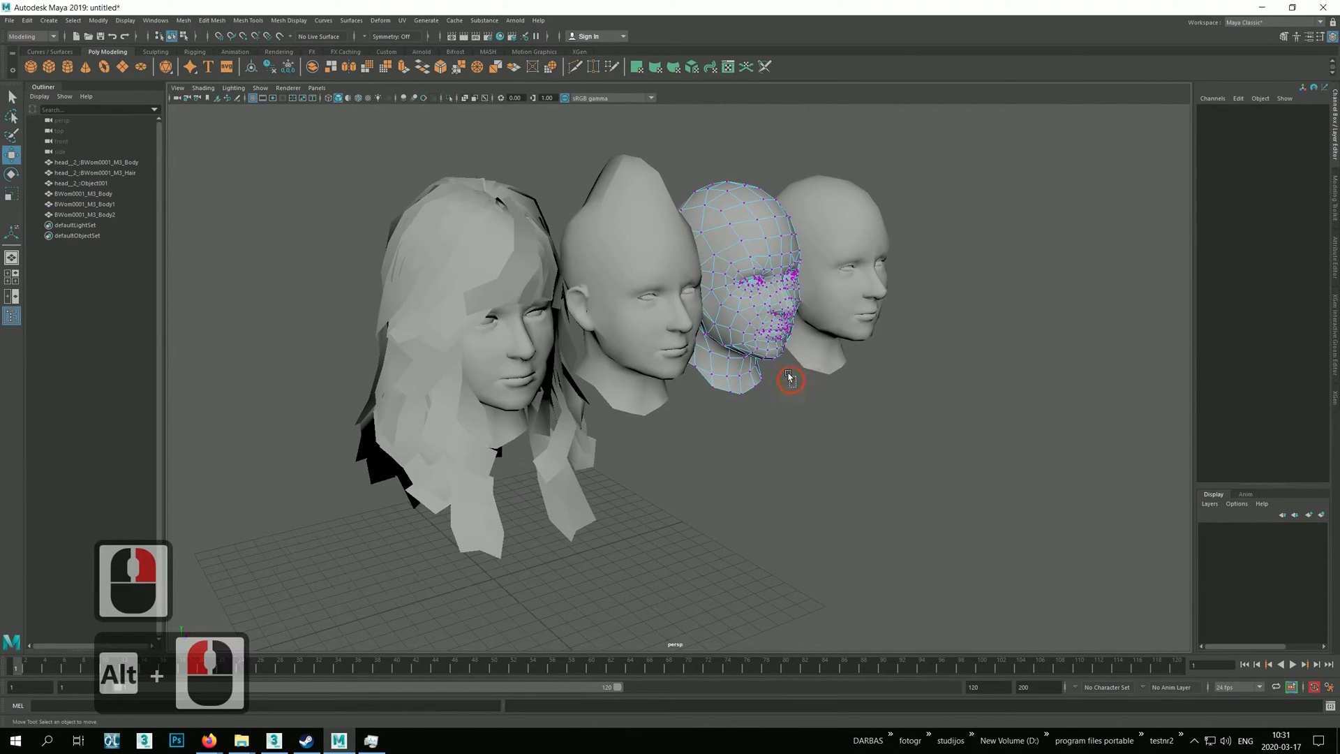
pyautogui.click(770, 341)
pyautogui.click(777, 412)
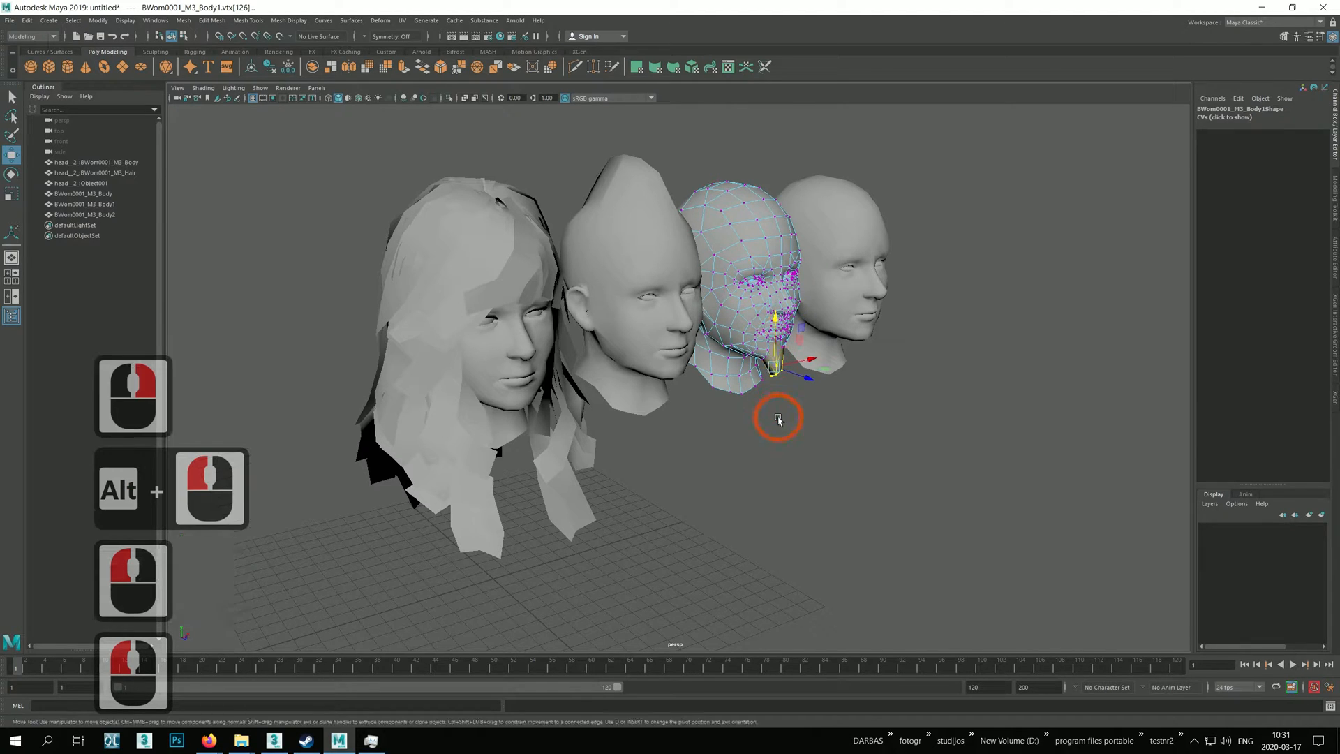
pyautogui.click(877, 449)
# Step: Lower the upper eyelid edges of one eye on the third duplicate head
pyautogui.keyDown('alt'); pyautogui.moveTo(877, 448); pyautogui.dragTo(802, 444); pyautogui.keyUp('alt')
pyautogui.scroll(4, 802, 444)
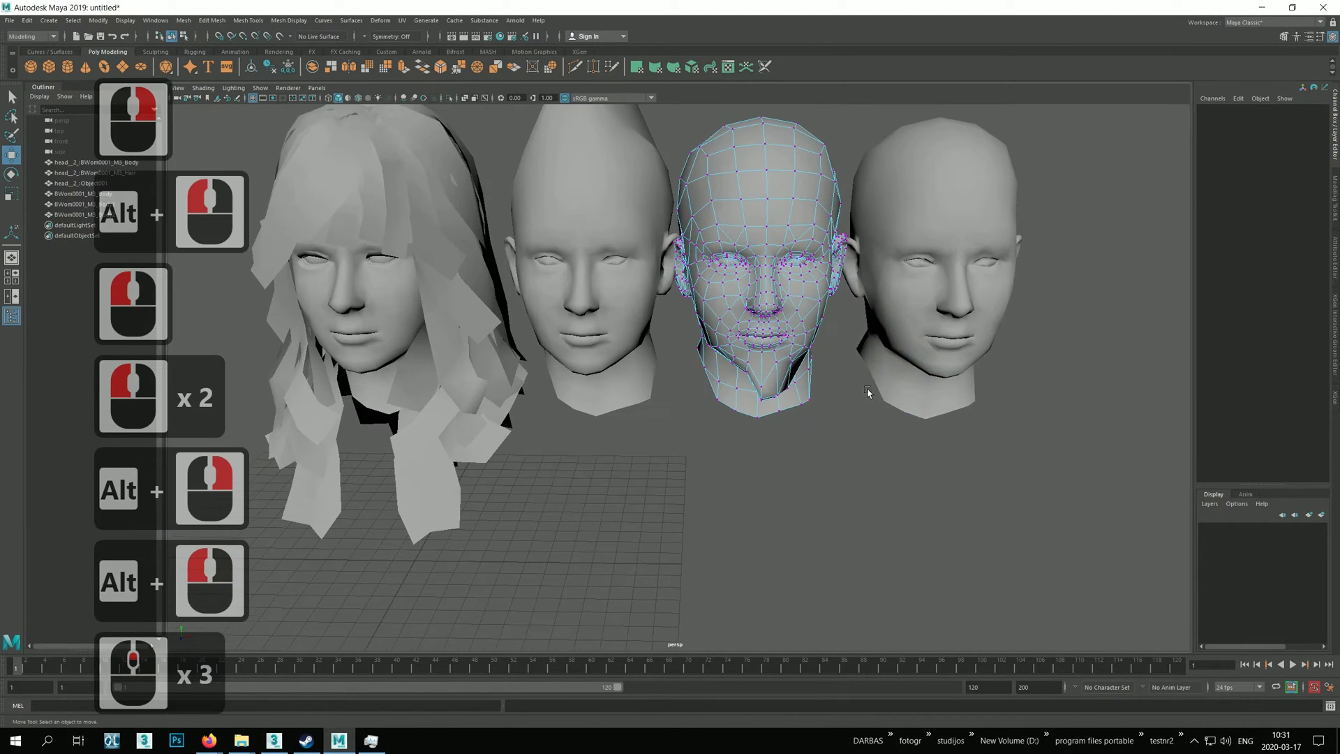
pyautogui.moveTo(927, 444); pyautogui.dragTo(963, 428, button='right')
pyautogui.click(966, 328)
pyautogui.keyDown('alt'); pyautogui.moveTo(975, 291); pyautogui.dragTo(733, 314, button='middle'); pyautogui.keyUp('alt')
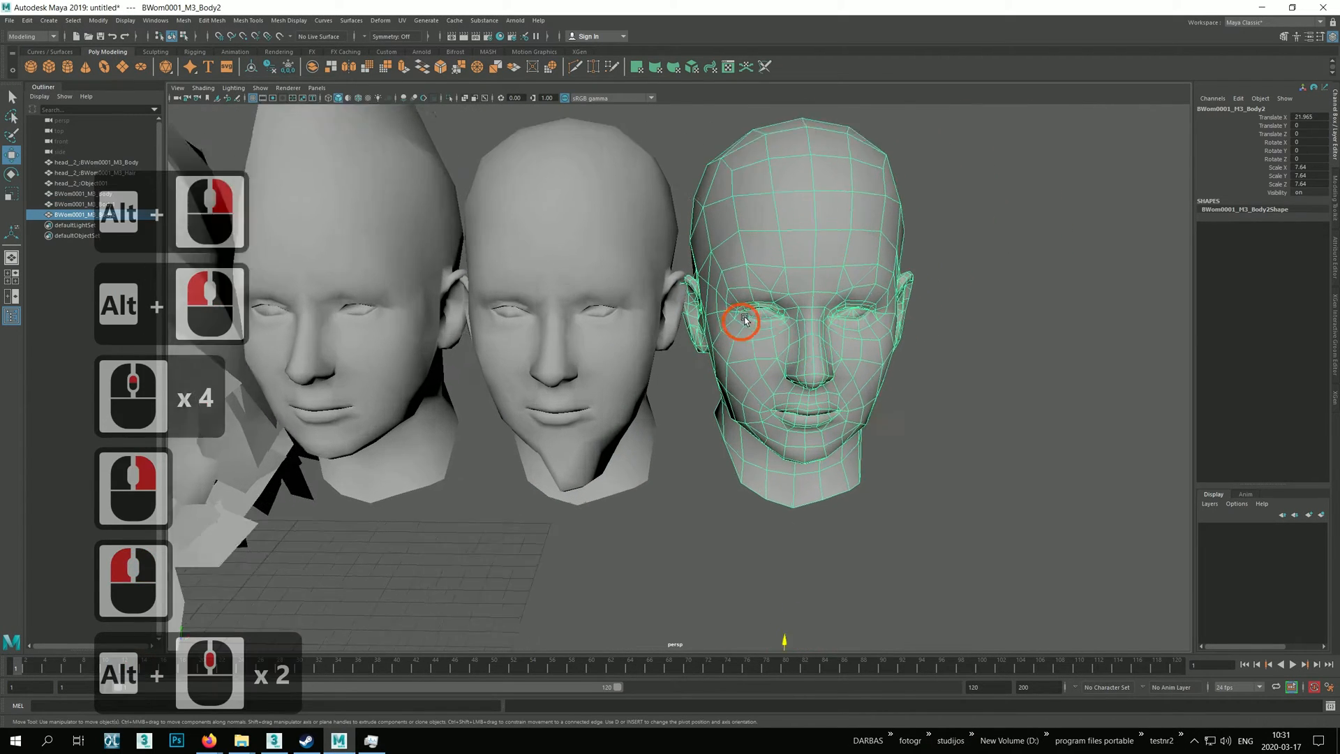
pyautogui.scroll(8, 732, 314)
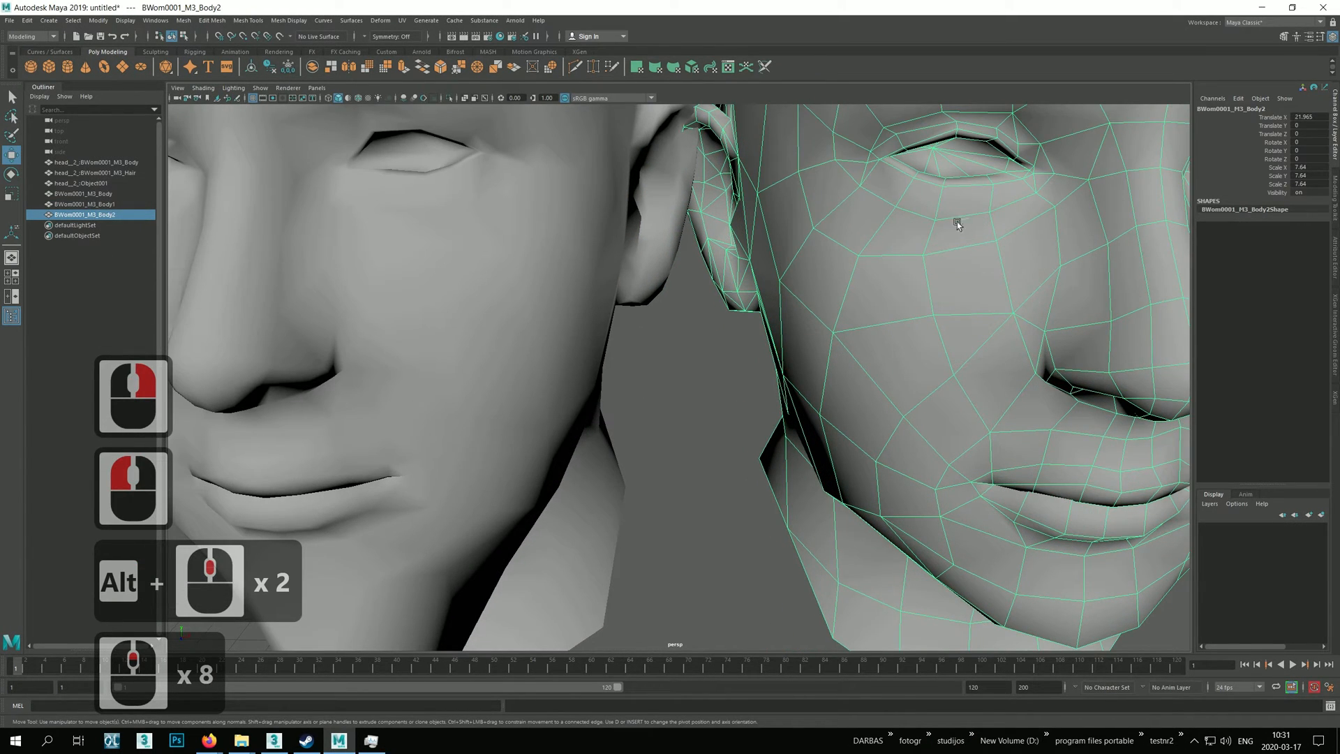
pyautogui.keyDown('alt'); pyautogui.moveTo(876, 293); pyautogui.dragTo(782, 291, button='middle'); pyautogui.keyUp('alt')
pyautogui.moveTo(751, 258)
pyautogui.mouseDown(button='right')
pyautogui.moveTo(722, 261)
pyautogui.moveTo(778, 262)
pyautogui.moveTo(746, 270)
pyautogui.moveTo(768, 264)
pyautogui.moveTo(756, 248)
pyautogui.mouseUp(button='right')
pyautogui.click(736, 267)
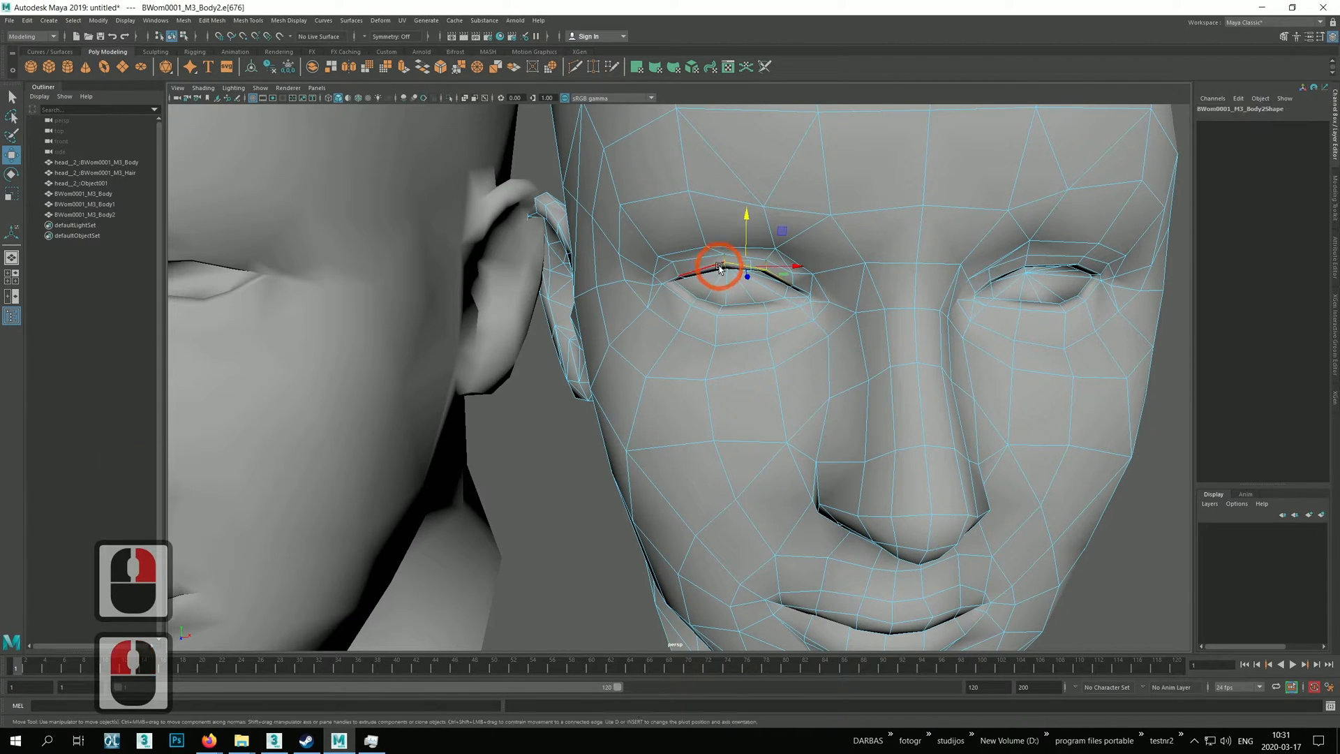
pyautogui.keyDown('shift'); pyautogui.click(710, 272); pyautogui.keyUp('shift')
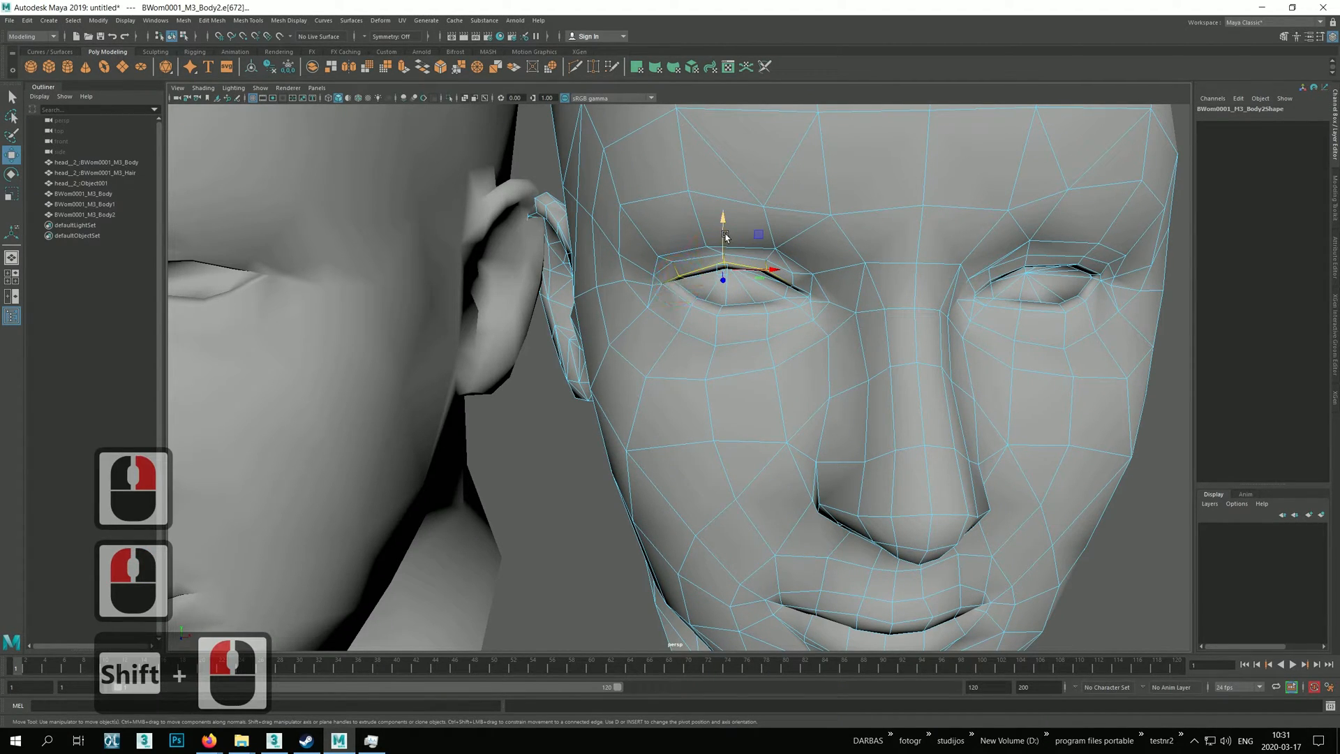
pyautogui.moveTo(726, 239); pyautogui.dragTo(725, 254)
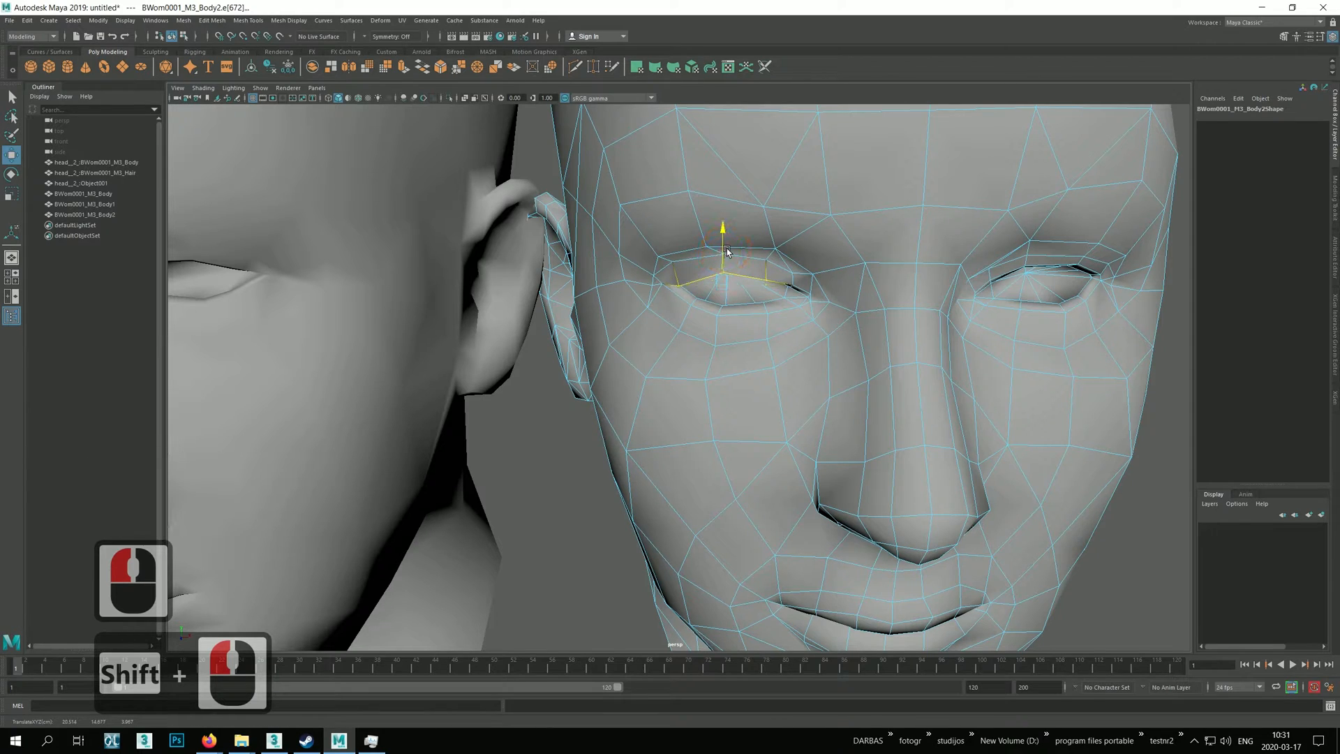
# Step: Switch the third duplicate to vertex editing and reposition the middle vertices of the upper eyelid to close the eye further
pyautogui.moveTo(748, 254); pyautogui.dragTo(728, 241, button='right')
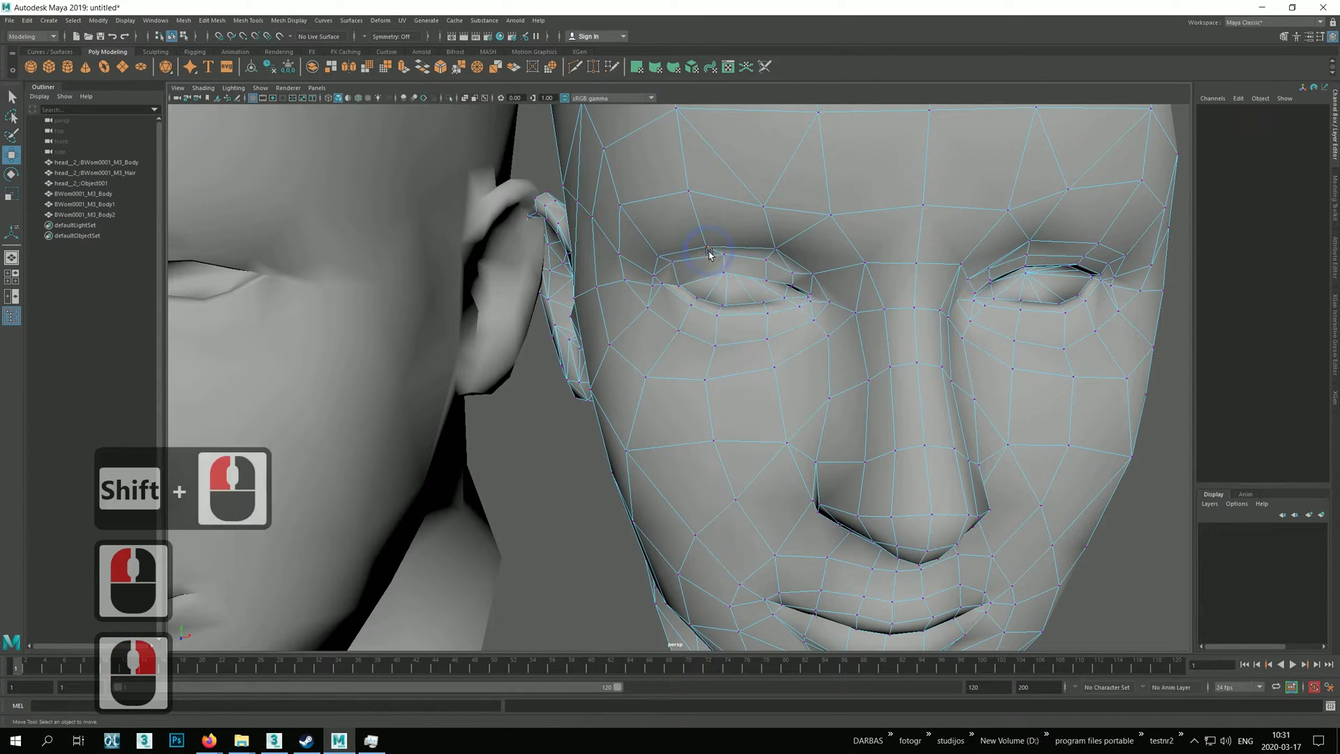
pyautogui.click(721, 253)
pyautogui.moveTo(725, 240); pyautogui.dragTo(784, 284)
pyautogui.click(769, 282)
pyautogui.click(726, 257)
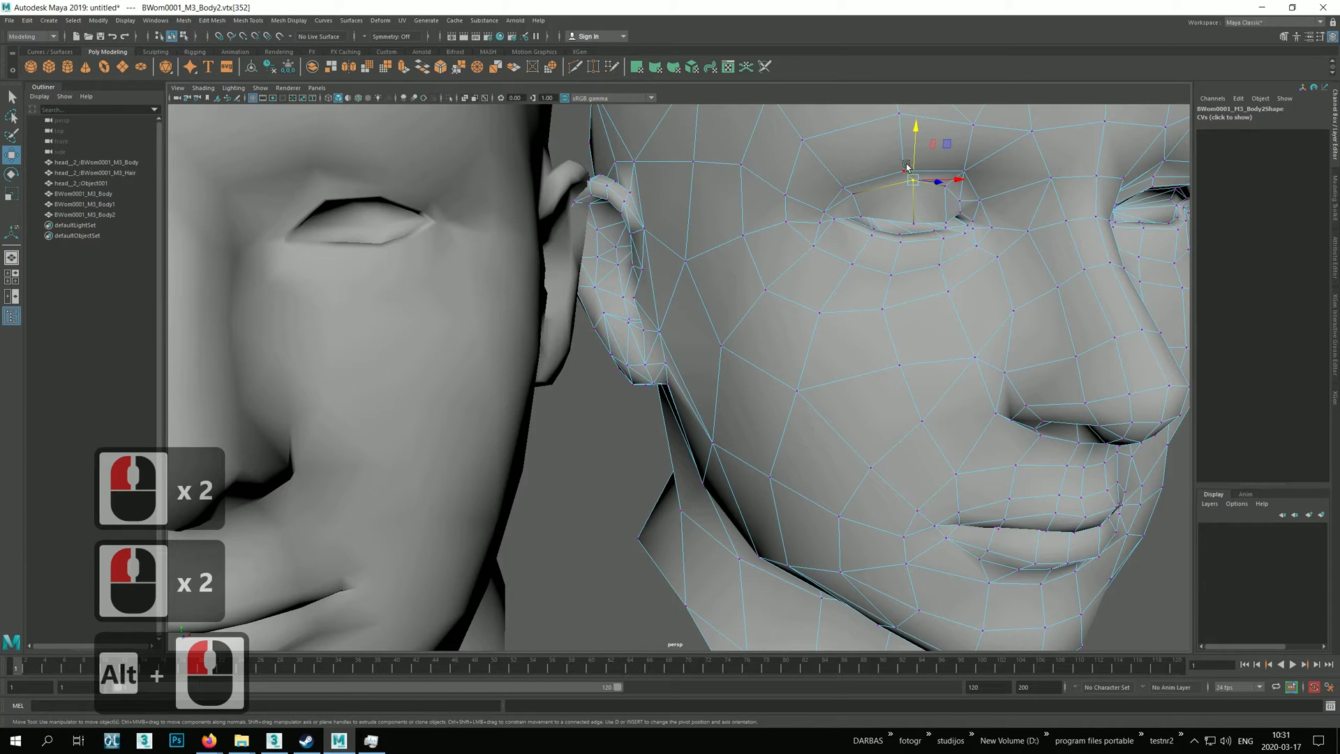
# Step: Fine-tune the vertices near the inner and outer corners of the same eyelid so the eye looks closed
pyautogui.keyDown('alt'); pyautogui.moveTo(907, 166); pyautogui.dragTo(901, 178); pyautogui.keyUp('alt')
pyautogui.moveTo(961, 247); pyautogui.dragTo(972, 281)
pyautogui.click(969, 310)
pyautogui.click(958, 277)
pyautogui.click(913, 288)
pyautogui.click(923, 290)
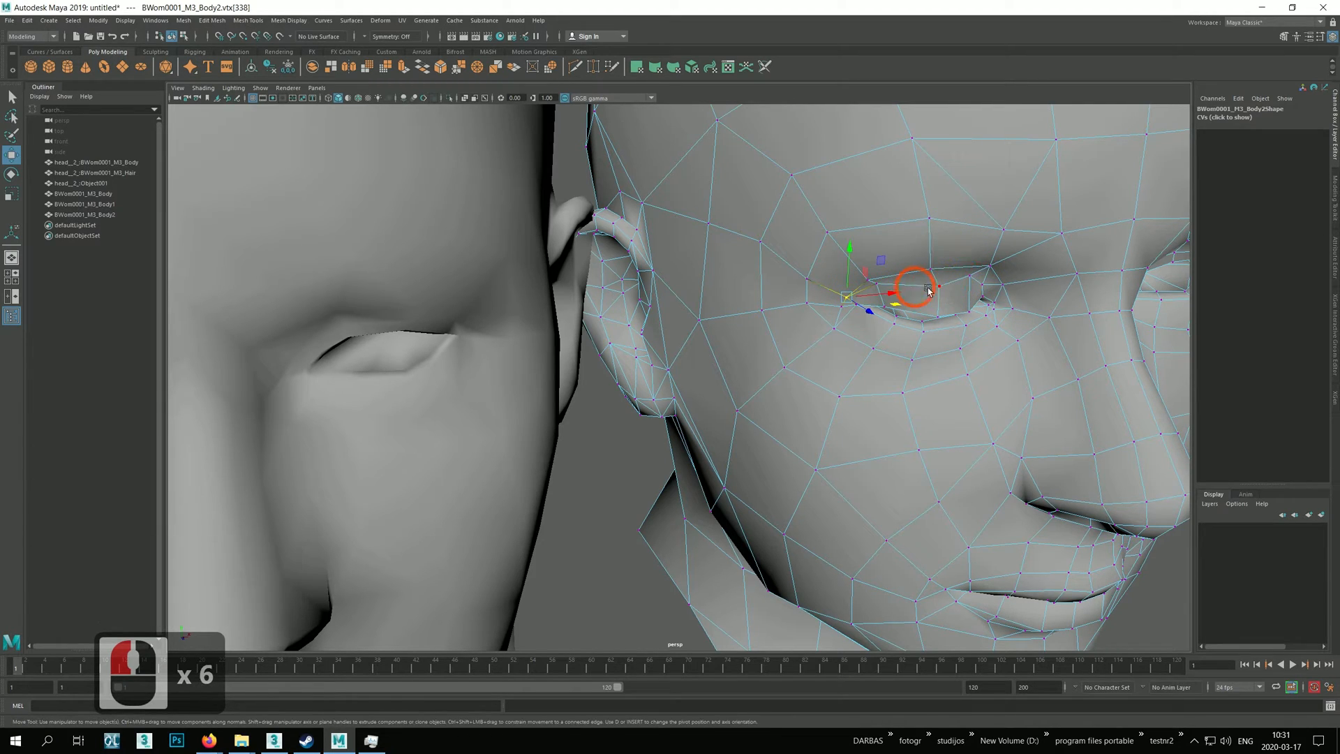
pyautogui.click(969, 276)
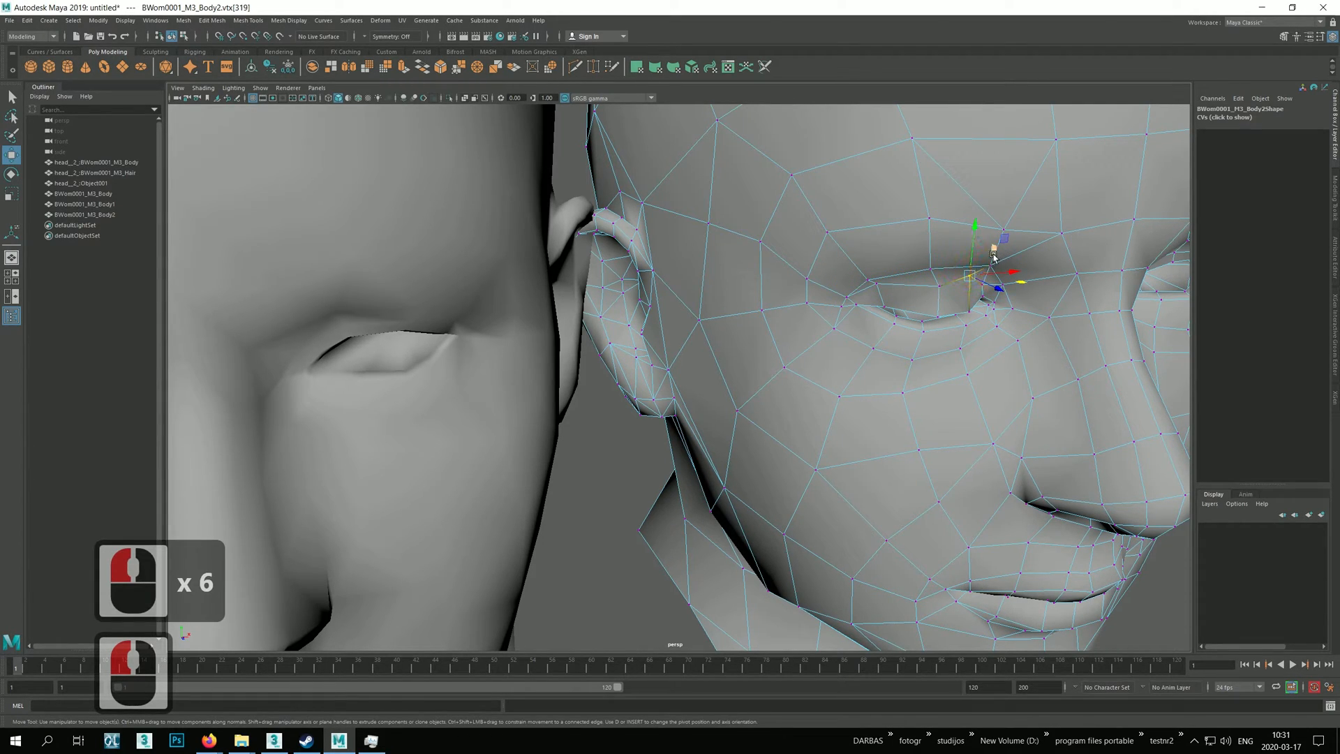
pyautogui.moveTo(998, 252); pyautogui.dragTo(999, 264)
pyautogui.click(877, 286)
pyautogui.moveTo(902, 260); pyautogui.dragTo(902, 262)
pyautogui.keyDown('alt'); pyautogui.moveTo(957, 329); pyautogui.dragTo(831, 368); pyautogui.keyUp('alt')
pyautogui.scroll(-4, 831, 368)
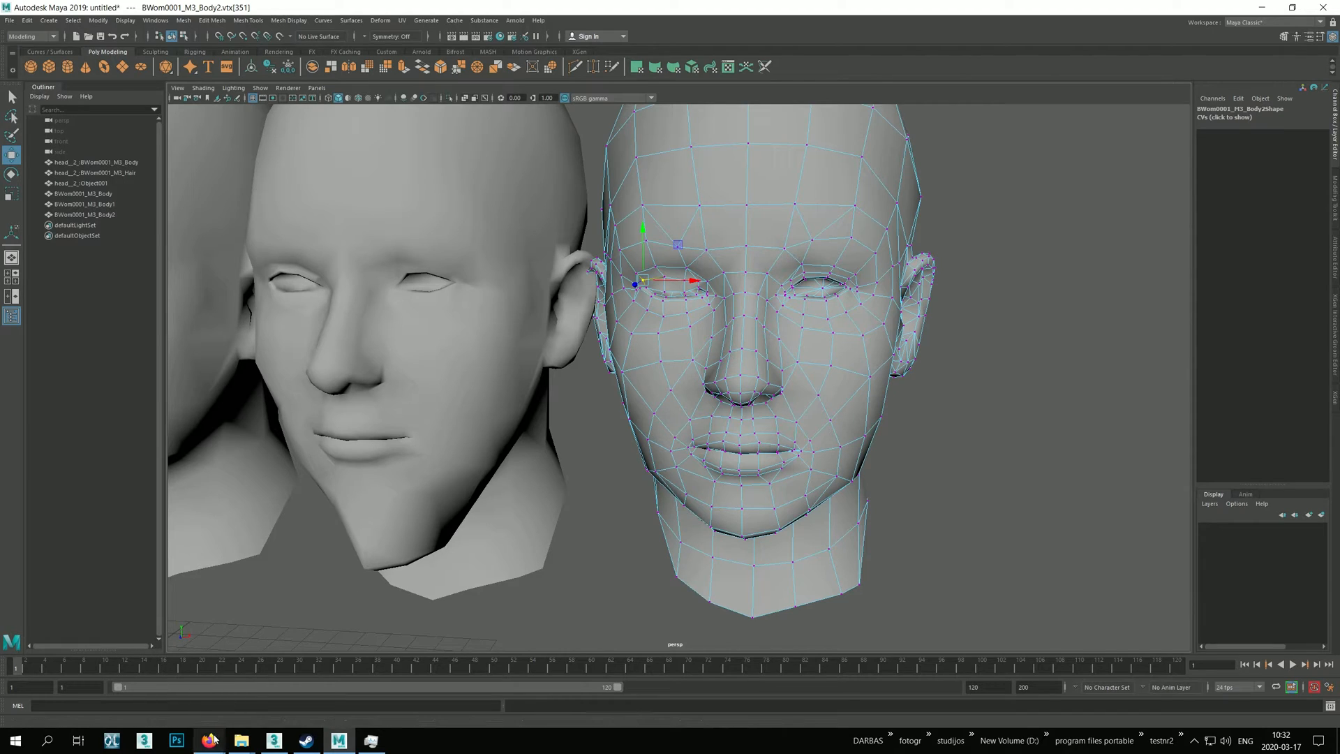
# Step: Switch to Firefox, examine the 3D phoneme mouth-shape reference images, and return to Maya
pyautogui.moveTo(209, 740)
pyautogui.click(204, 701)
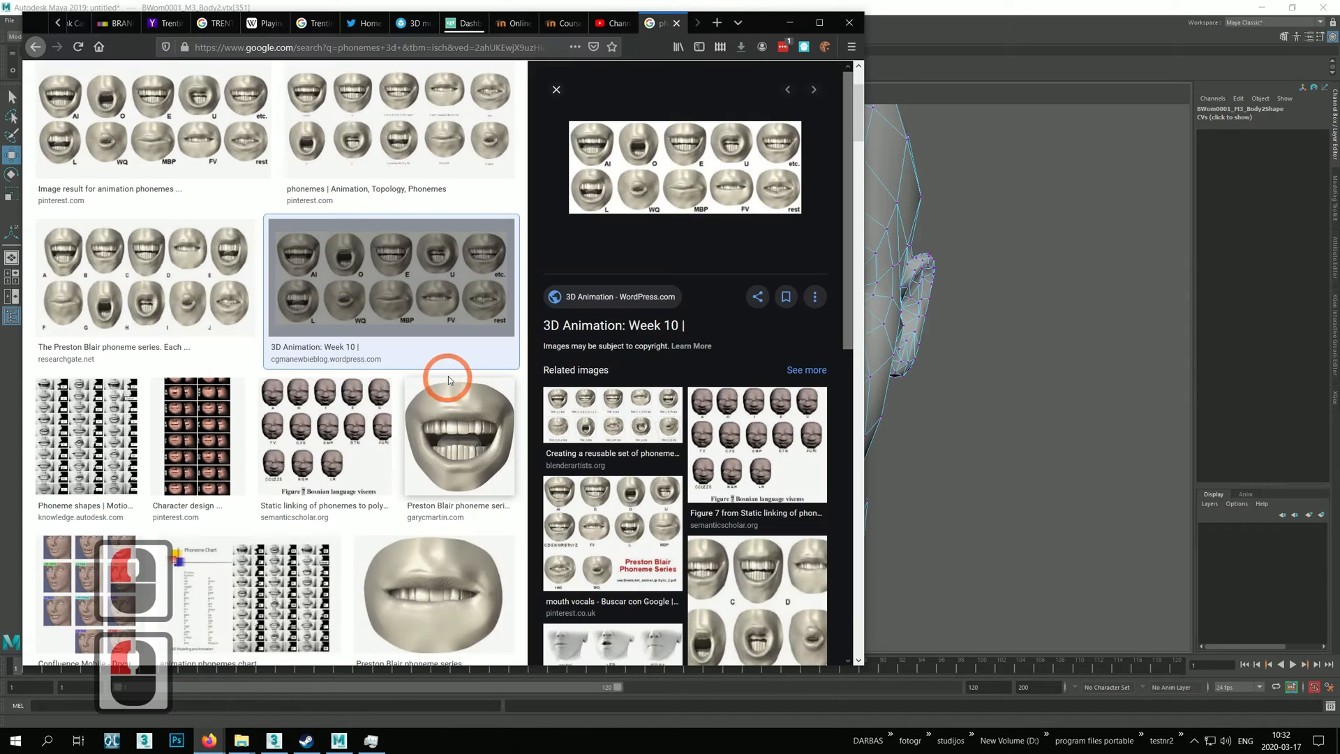
pyautogui.scroll(4, 224, 112)
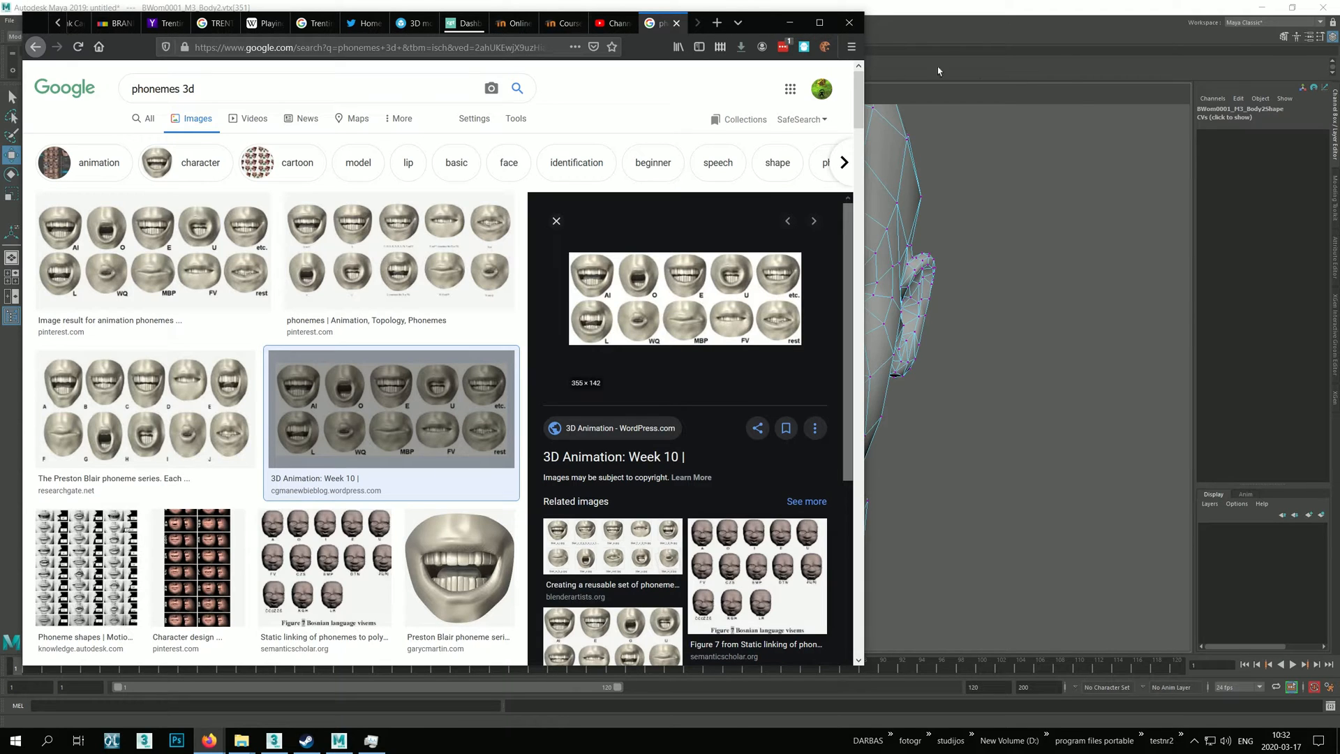
pyautogui.click(998, 14)
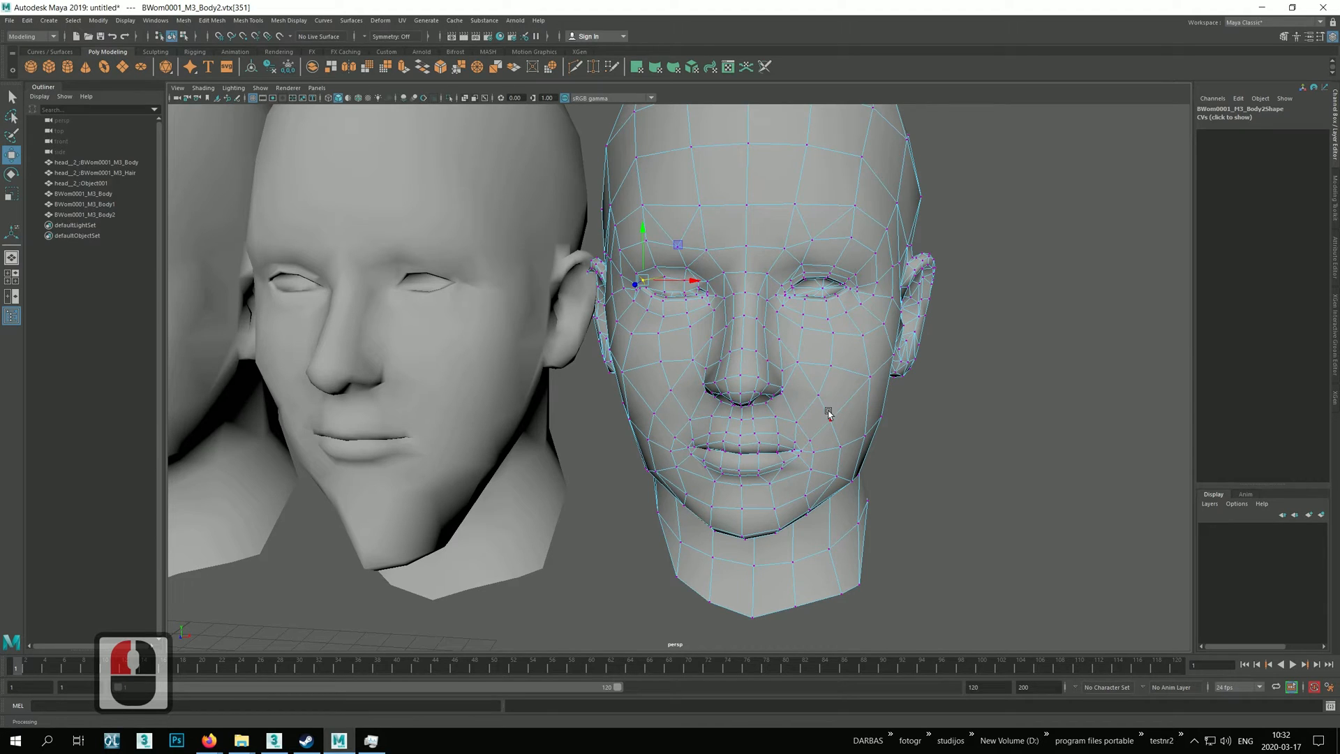
# Step: Leave vertex editing on the third duplicate and return it to object mode
pyautogui.keyDown('alt'); pyautogui.moveTo(719, 389); pyautogui.dragTo(763, 383); pyautogui.keyUp('alt')
pyautogui.scroll(-6, 703, 473)
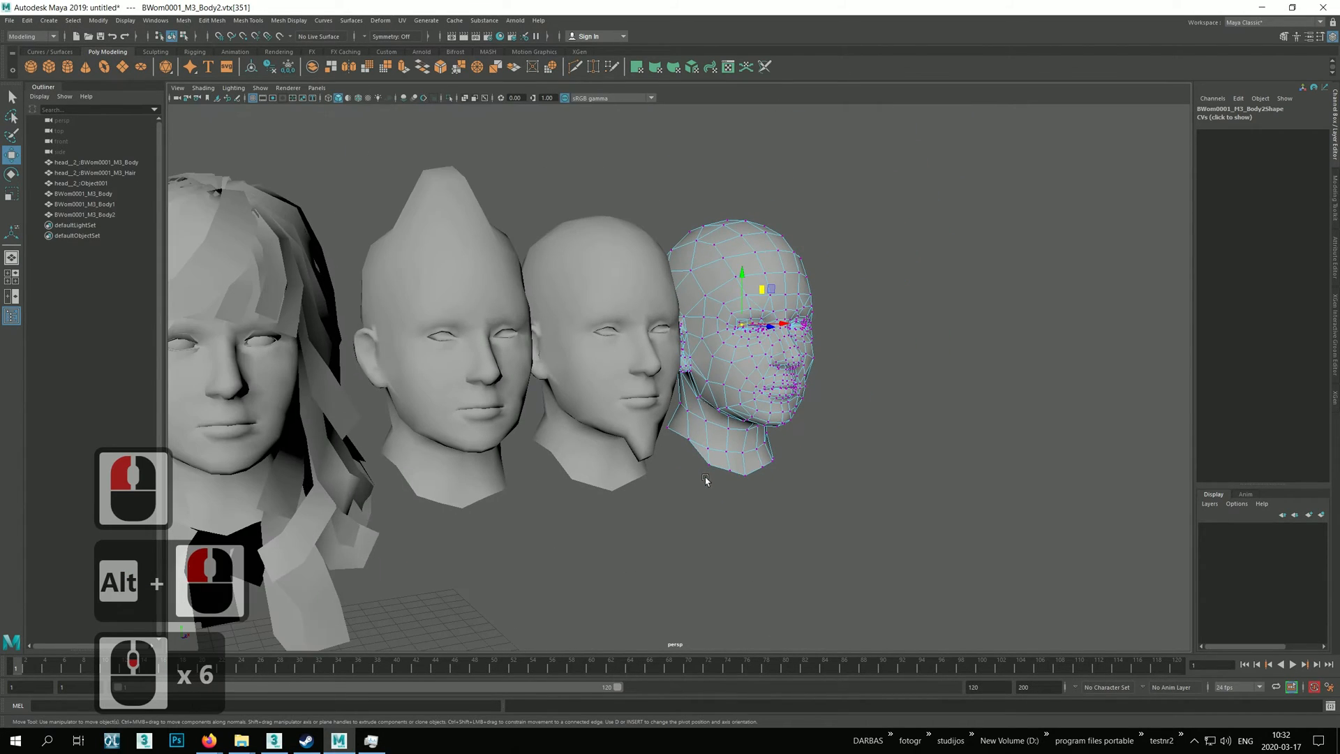
pyautogui.moveTo(699, 513); pyautogui.dragTo(740, 443, button='right')
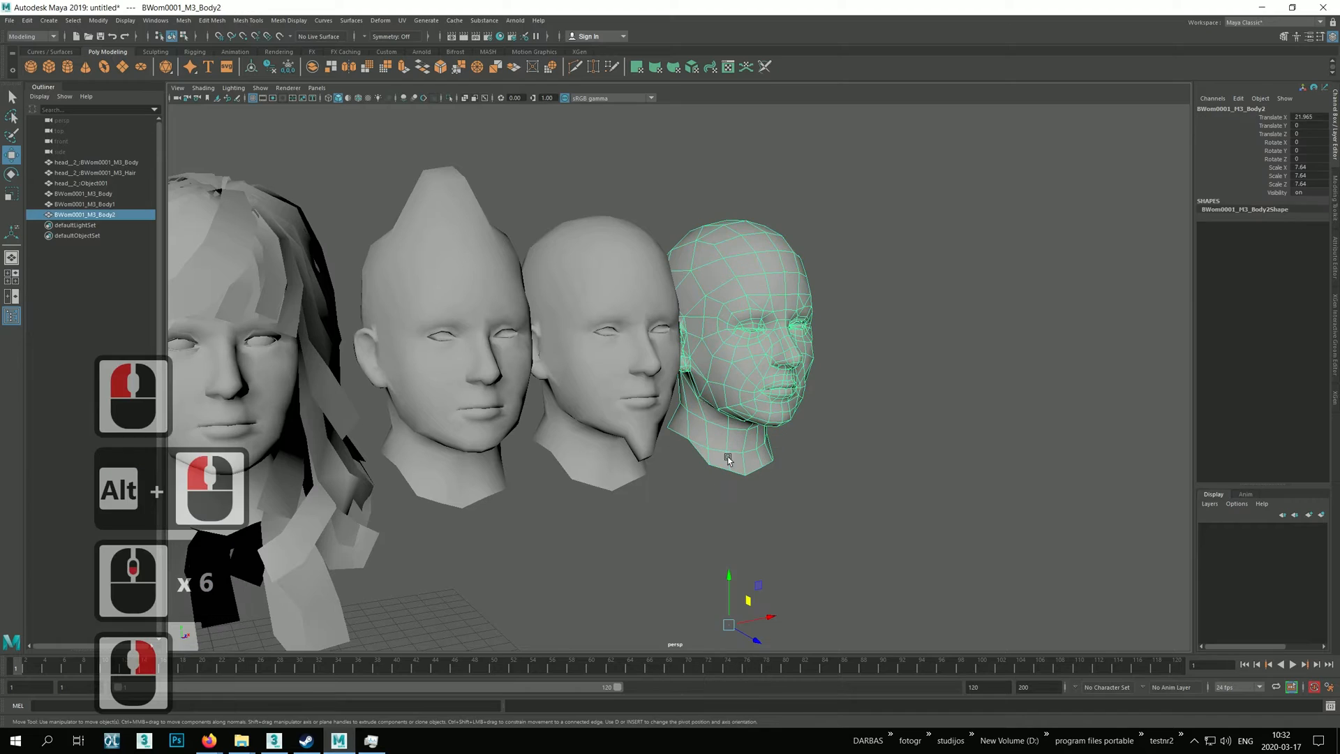
pyautogui.click(302, 455)
pyautogui.click(280, 405)
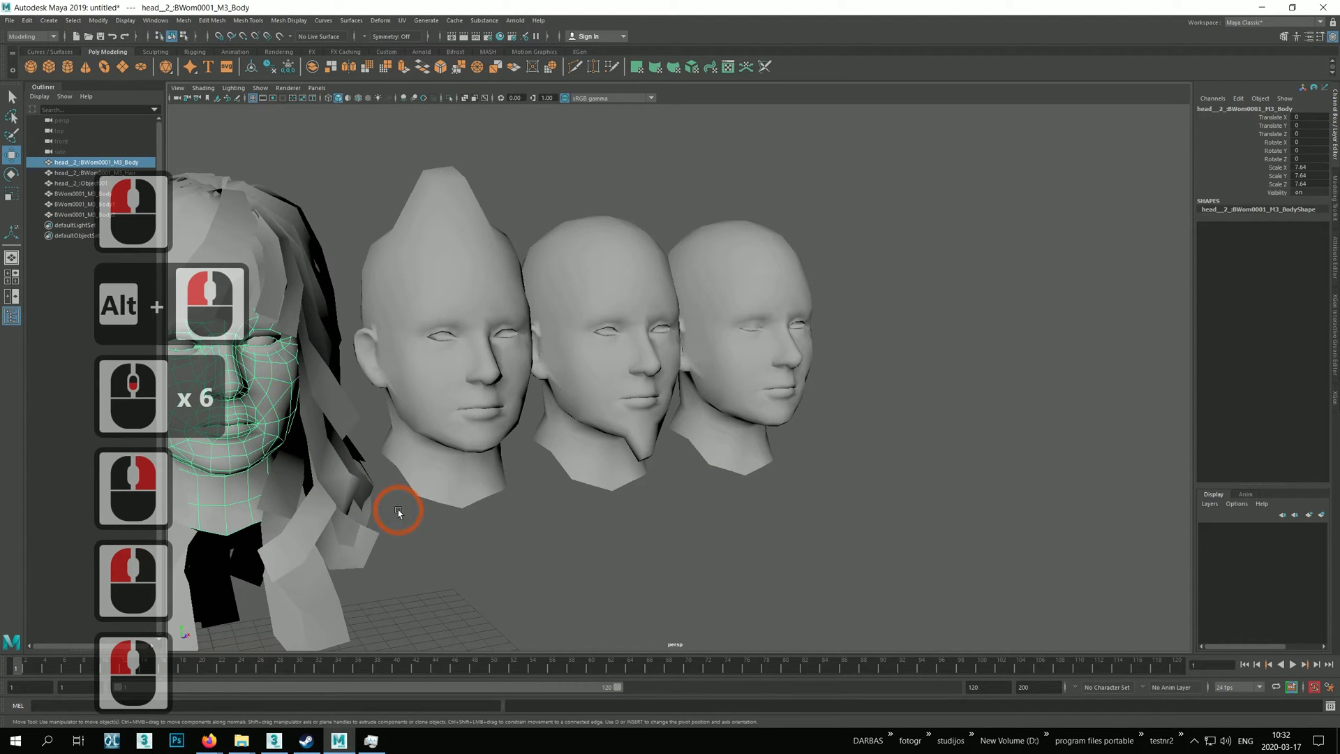
pyautogui.keyDown('alt'); pyautogui.moveTo(544, 491); pyautogui.dragTo(688, 477, button='middle'); pyautogui.keyUp('alt')
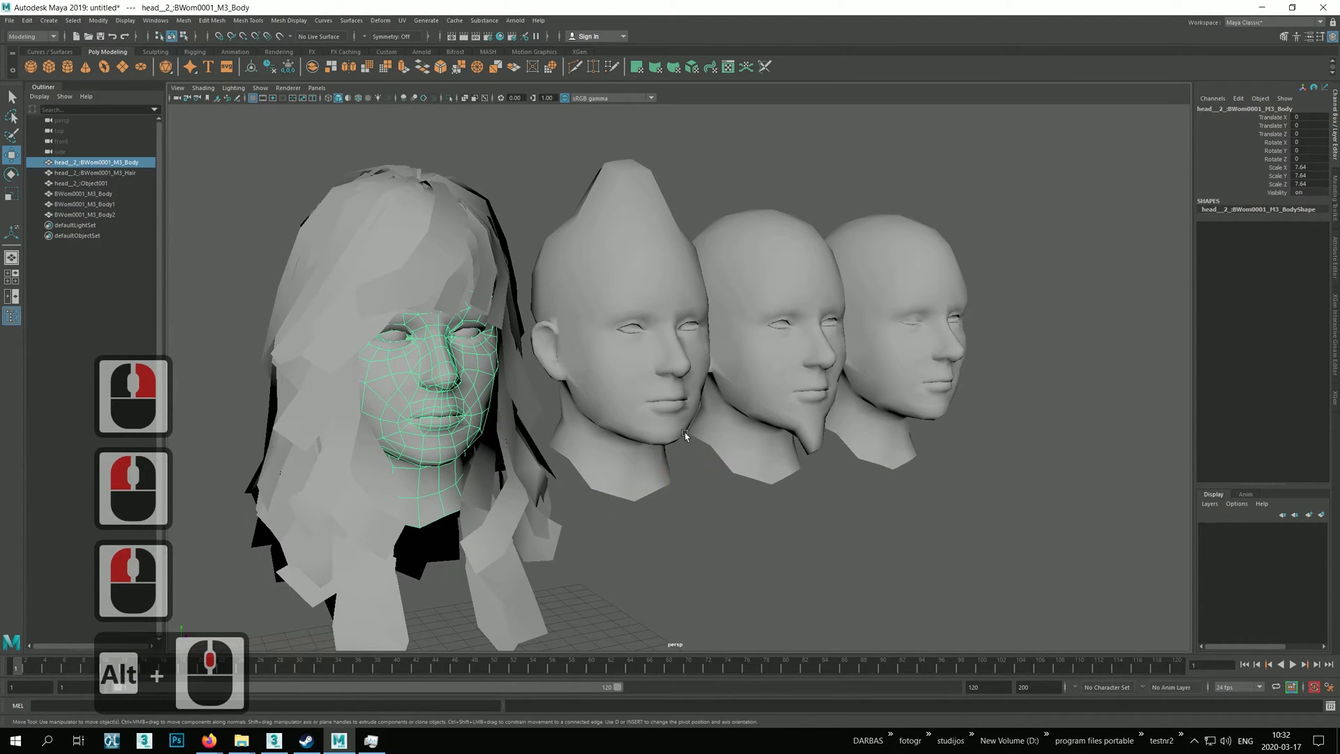
pyautogui.keyDown('shift'); pyautogui.click(668, 403); pyautogui.keyUp('shift')
pyautogui.keyDown('shift'); pyautogui.click(755, 353); pyautogui.keyUp('shift')
pyautogui.keyDown('shift'); pyautogui.click(871, 415); pyautogui.keyUp('shift')
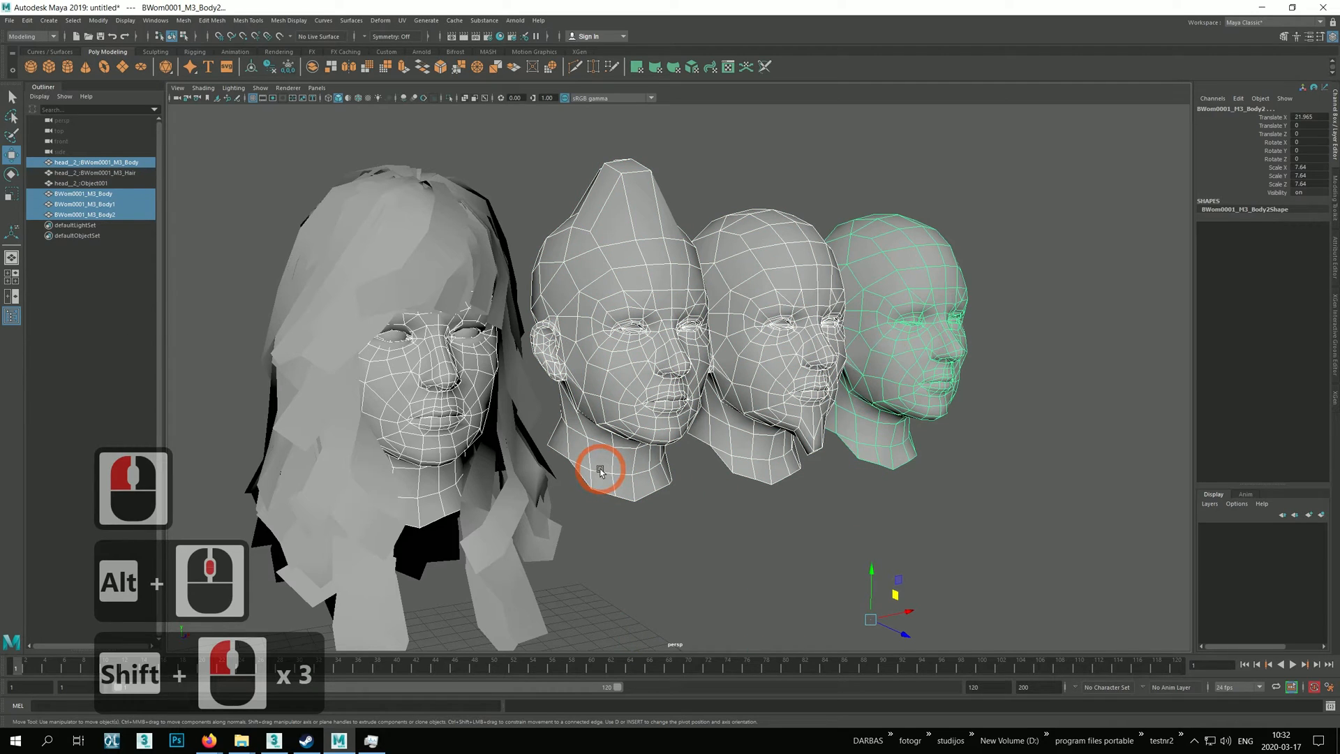
pyautogui.click(688, 484)
# Step: Select the three modified heads and the original head last, and create a Blend Shape deformer from them
pyautogui.click(900, 379)
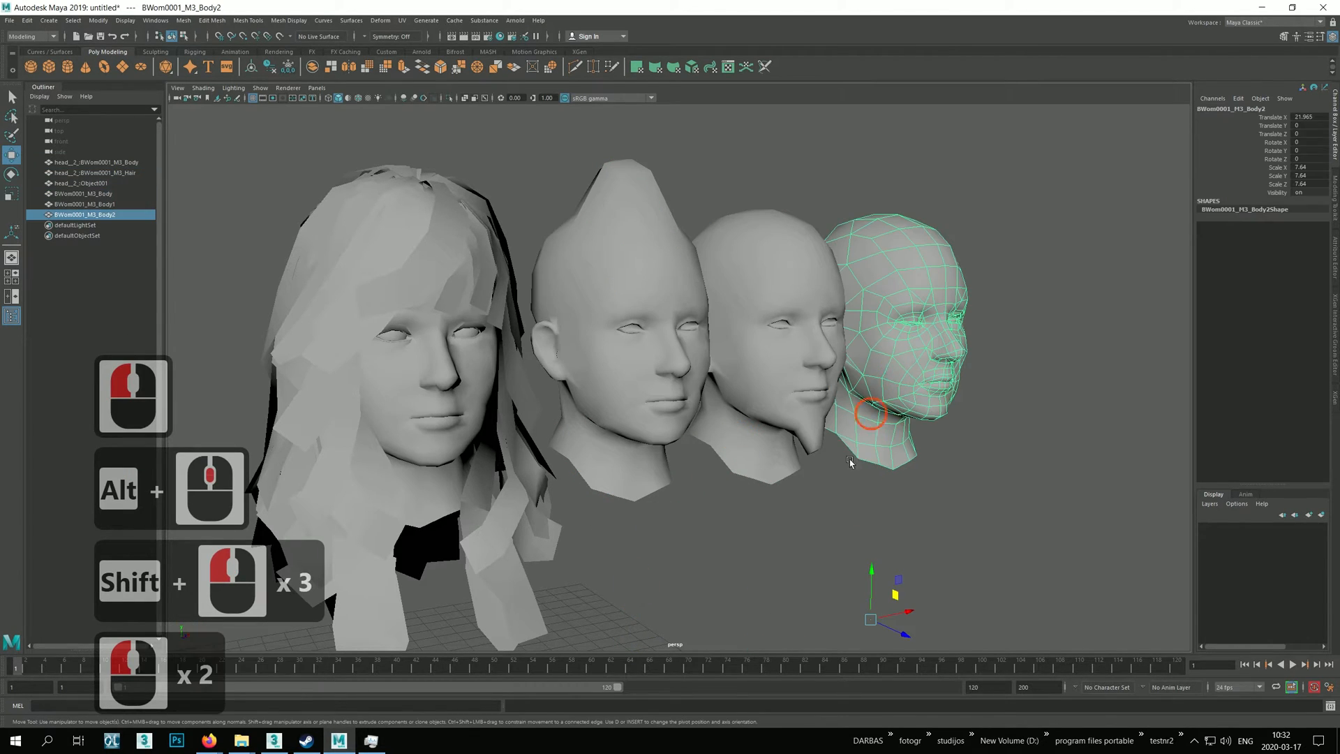
pyautogui.keyDown('shift'); pyautogui.click(768, 392); pyautogui.keyUp('shift')
pyautogui.keyDown('shift'); pyautogui.click(662, 371); pyautogui.keyUp('shift')
pyautogui.keyDown('shift'); pyautogui.click(547, 421); pyautogui.keyUp('shift')
pyautogui.keyDown('shift'); pyautogui.click(435, 413); pyautogui.keyUp('shift')
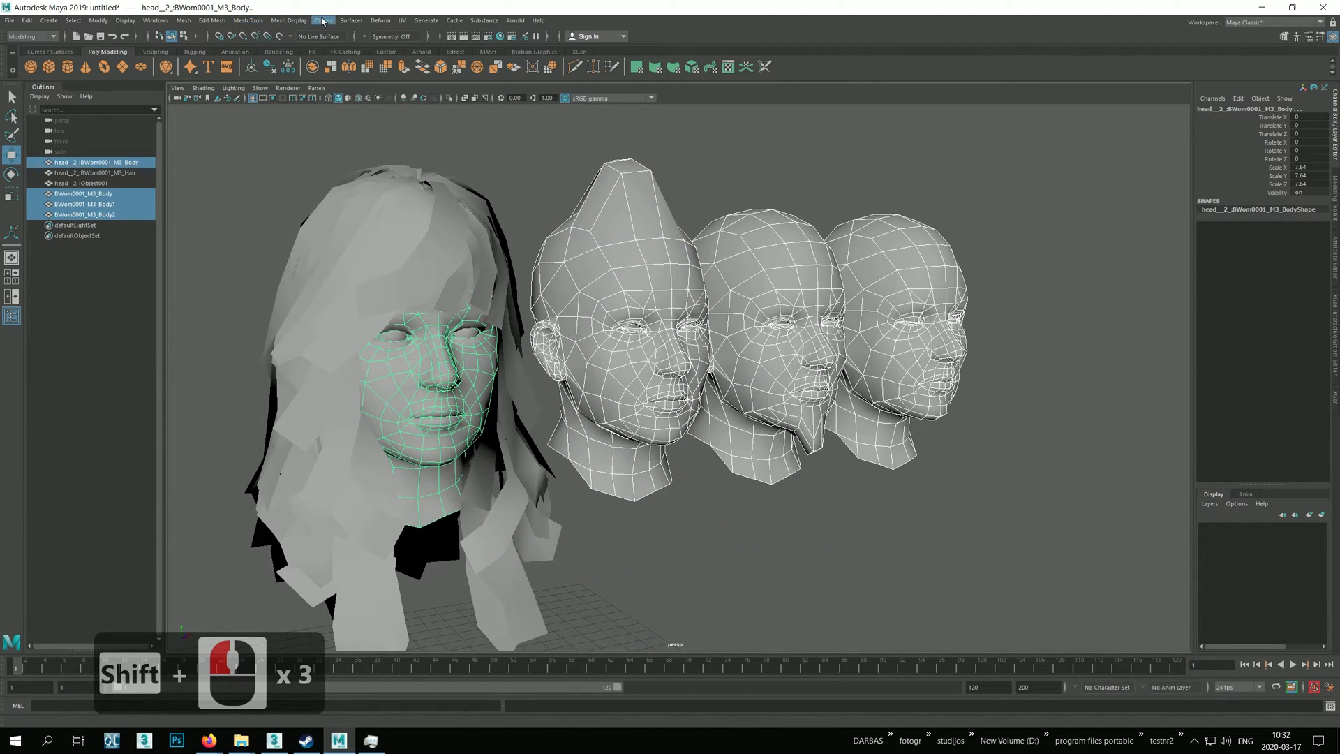
pyautogui.click(379, 20)
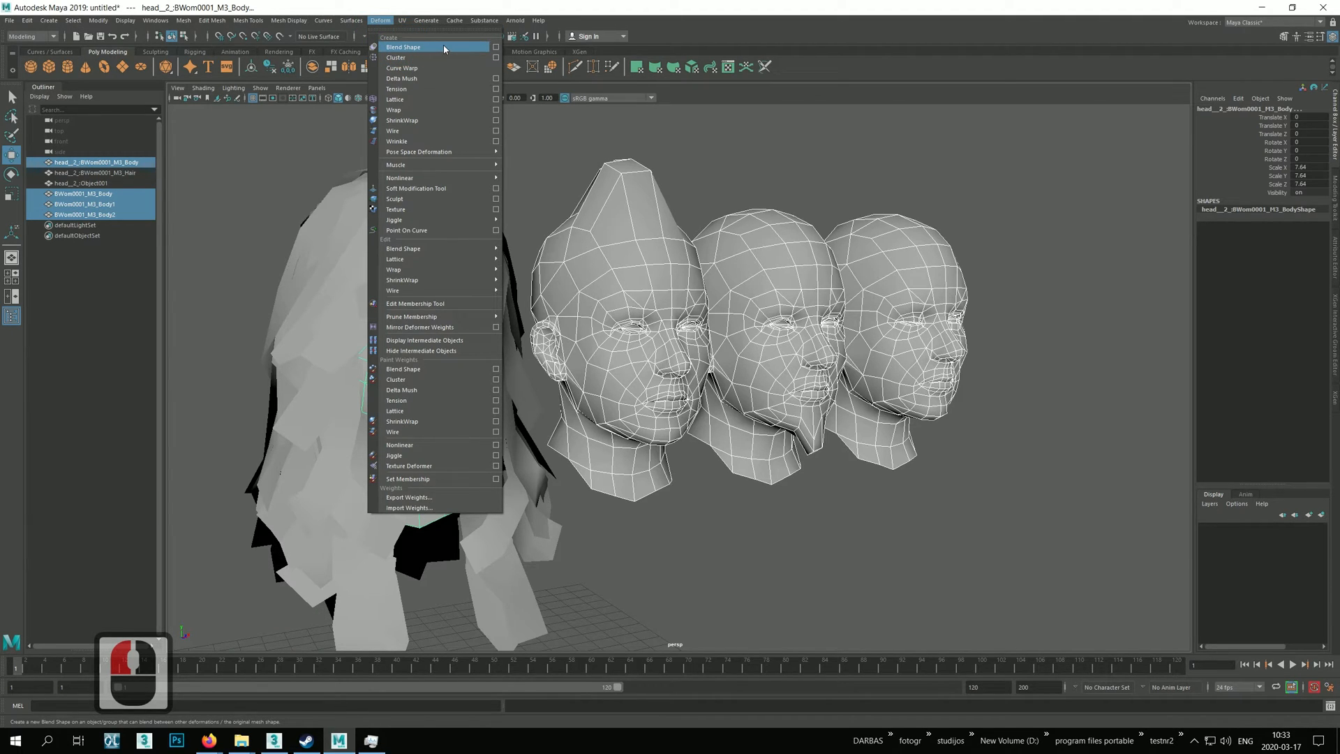
pyautogui.click(404, 47)
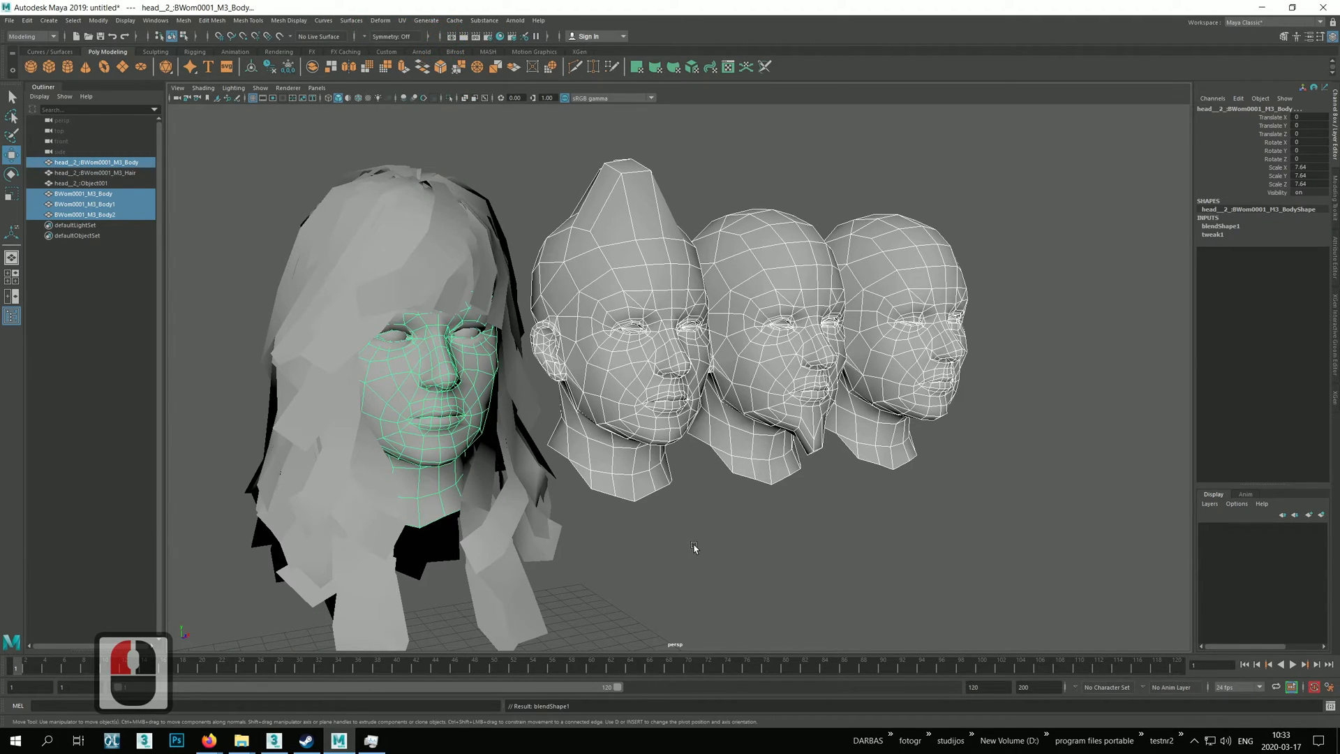
# Step: Select only the original head with hair and show the attributes of its blendShape1 deformer
pyautogui.click(508, 383)
pyautogui.click(315, 368)
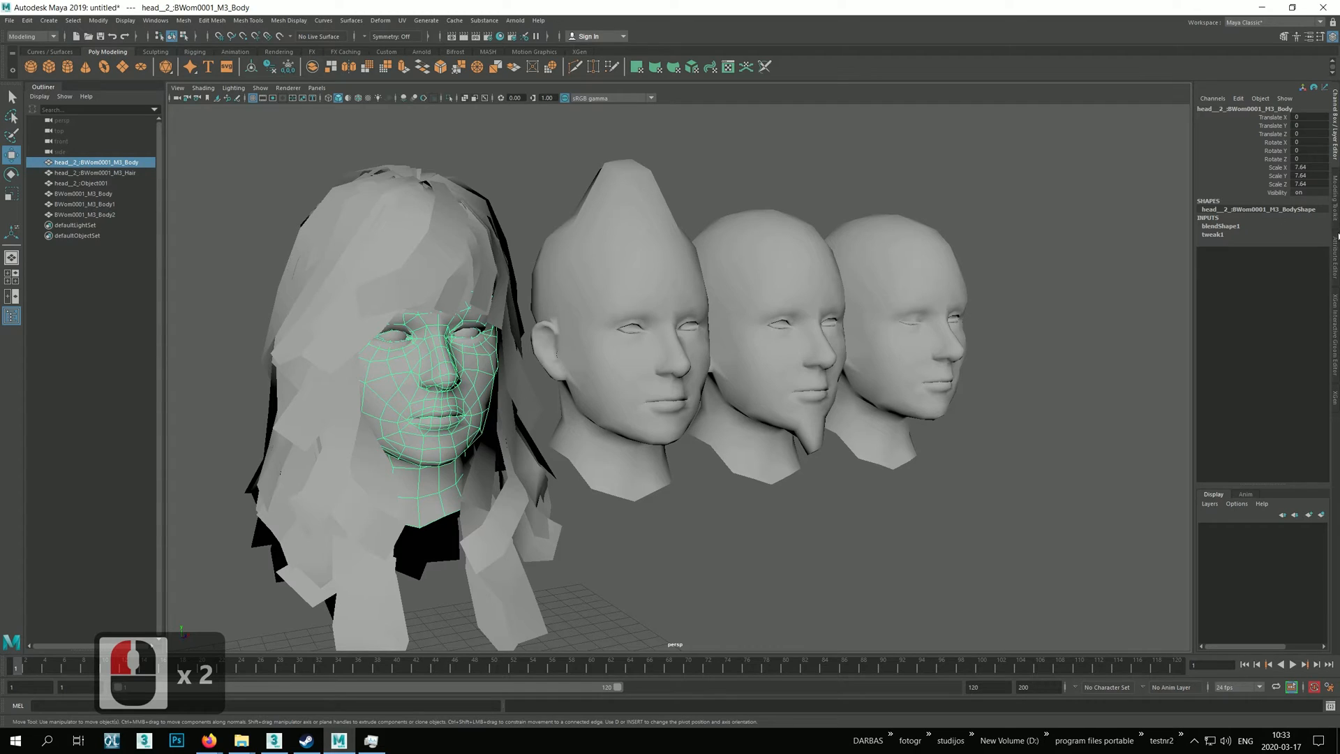
pyautogui.click(1336, 237)
pyautogui.click(1095, 132)
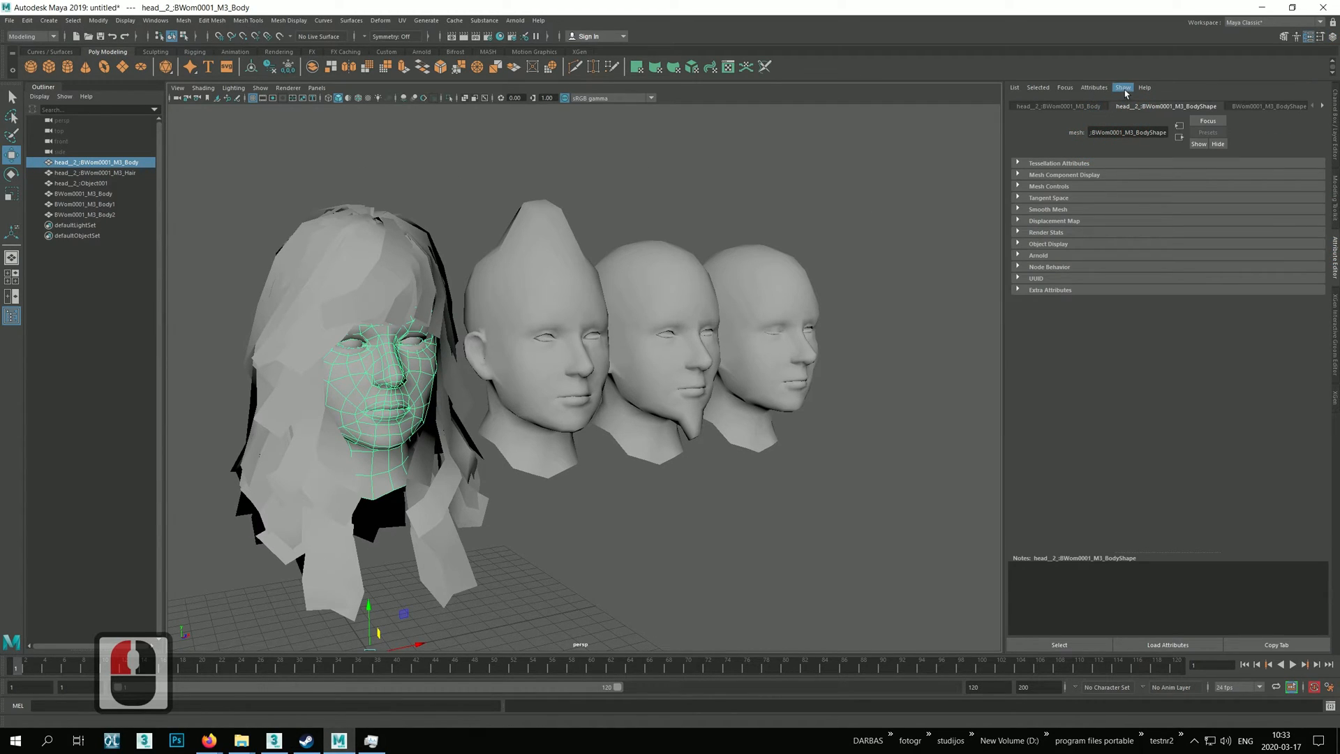
pyautogui.click(1249, 107)
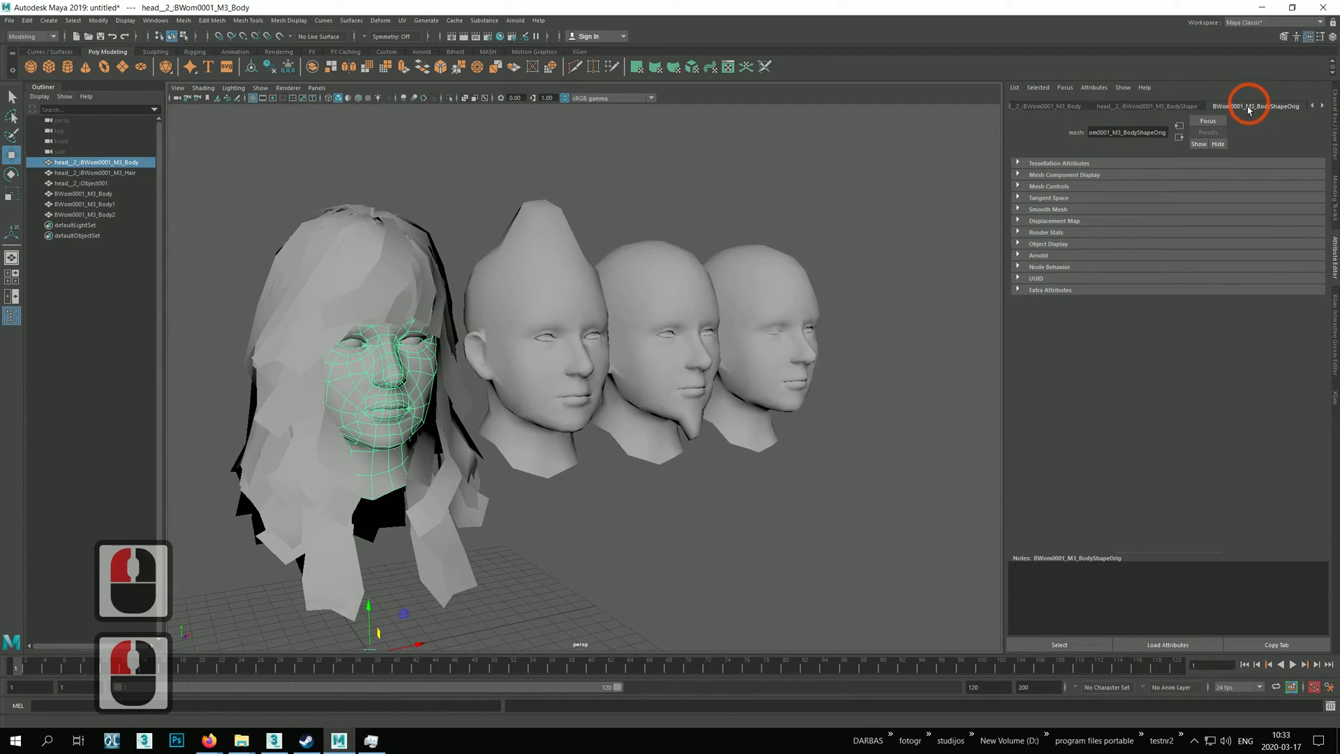
pyautogui.click(1322, 106)
pyautogui.click(1322, 107)
pyautogui.click(1322, 106)
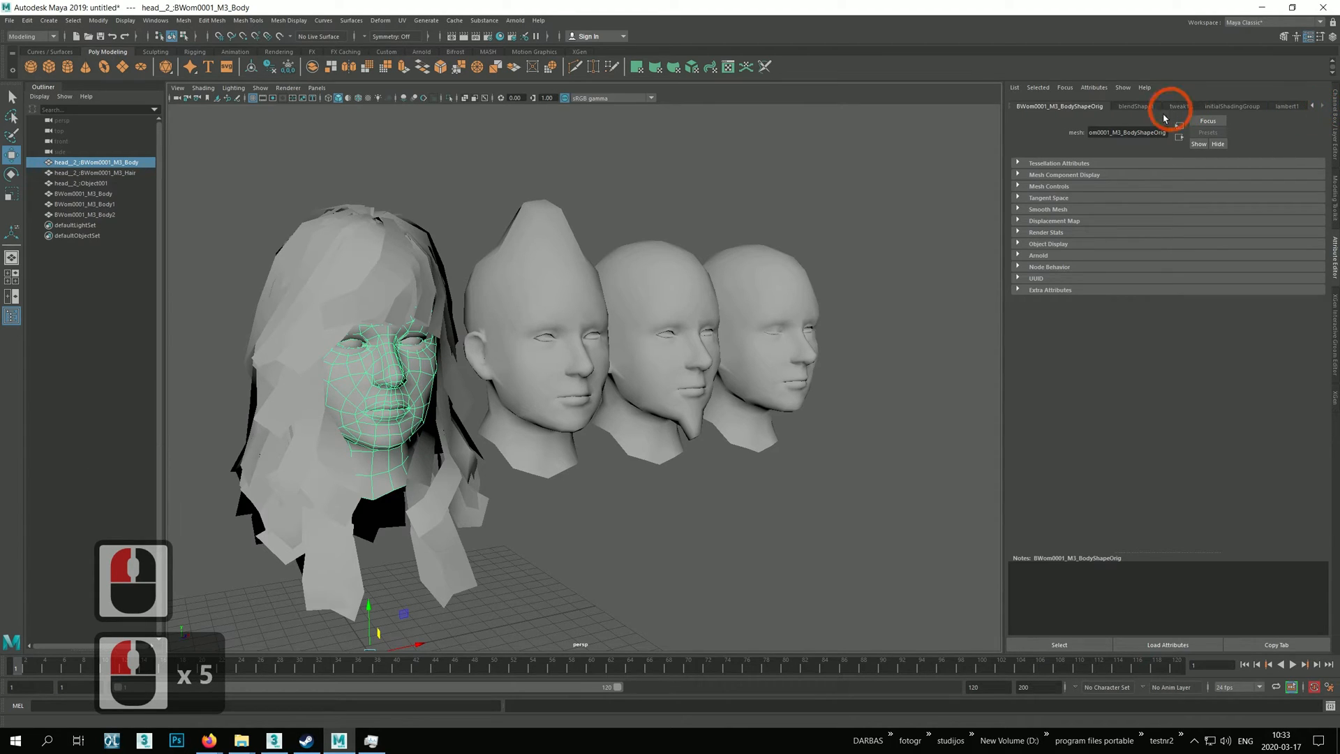
pyautogui.click(1134, 107)
# Step: Test the weights of targets BWom0001_M3_Body2 and BWom0001_M3_Body1 on the original head, returning each to 0
pyautogui.moveTo(1132, 201); pyautogui.dragTo(850, 217)
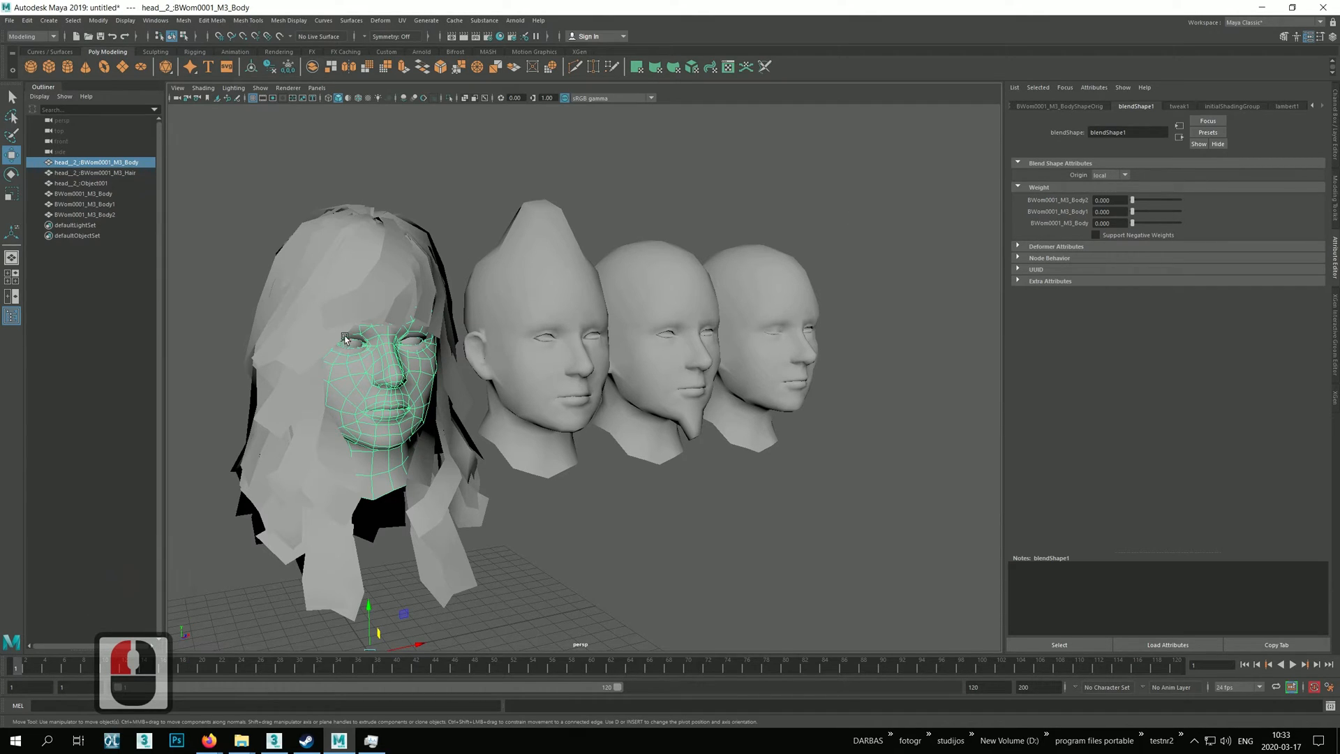
pyautogui.moveTo(1147, 204)
pyautogui.mouseDown()
pyautogui.moveTo(1190, 201)
pyautogui.moveTo(1137, 200)
pyautogui.moveTo(1153, 200)
pyautogui.mouseUp()
pyautogui.moveTo(1309, 200); pyautogui.dragTo(981, 178)
pyautogui.moveTo(1134, 211); pyautogui.dragTo(1029, 217)
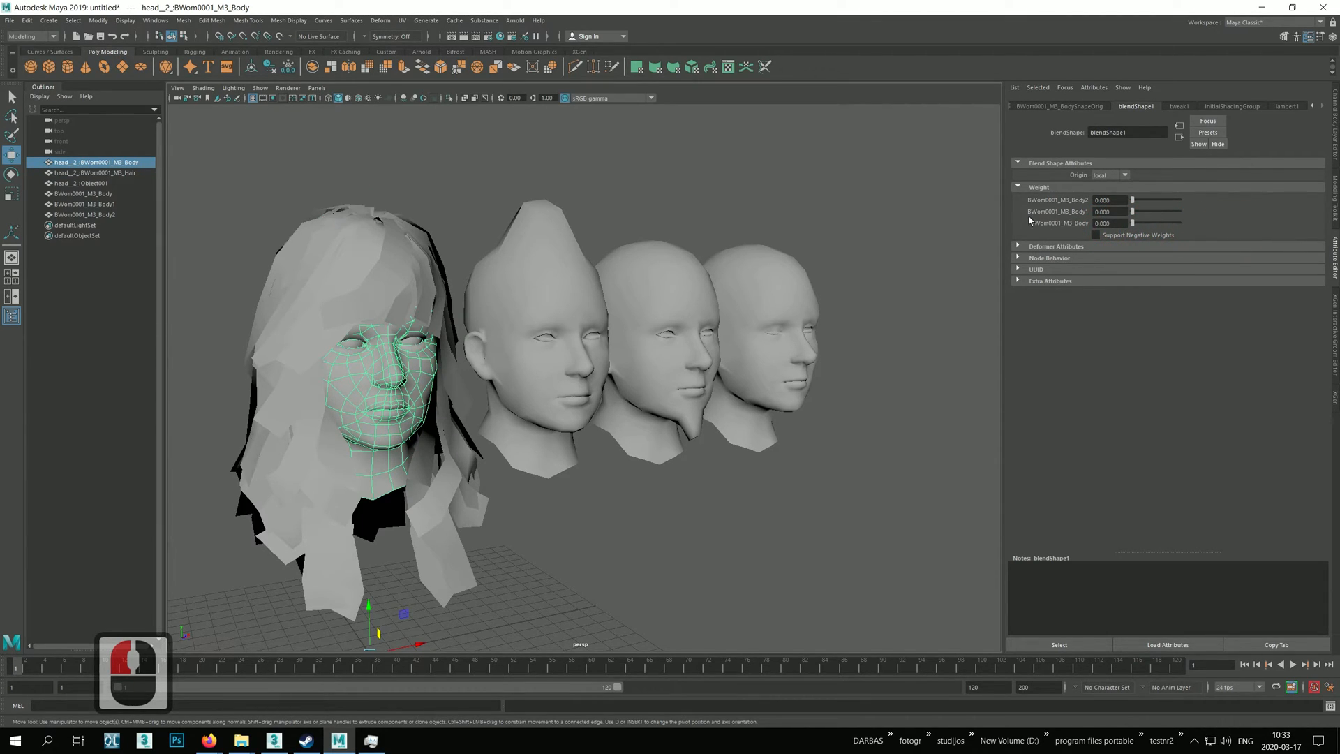
# Step: Open the Shape Editor for the reselected original head and place its window clear of the face
pyautogui.click(770, 572)
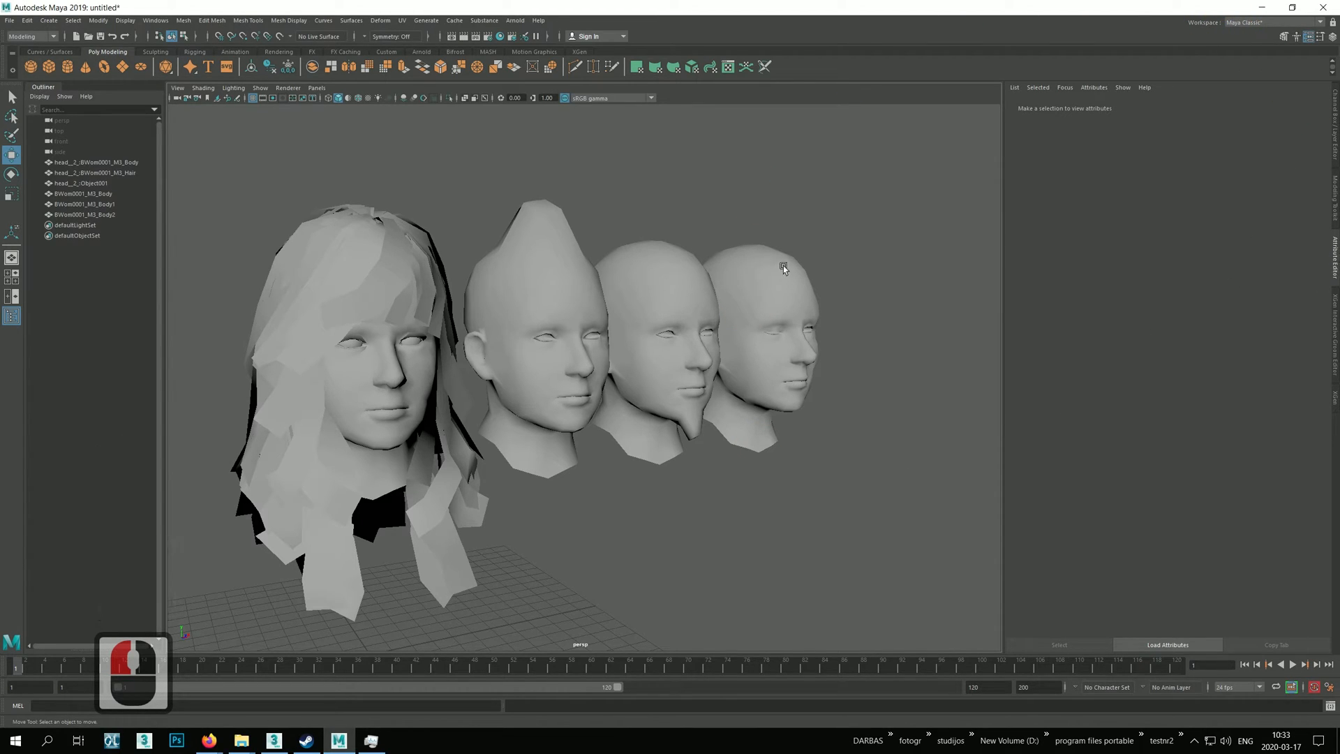
pyautogui.click(391, 404)
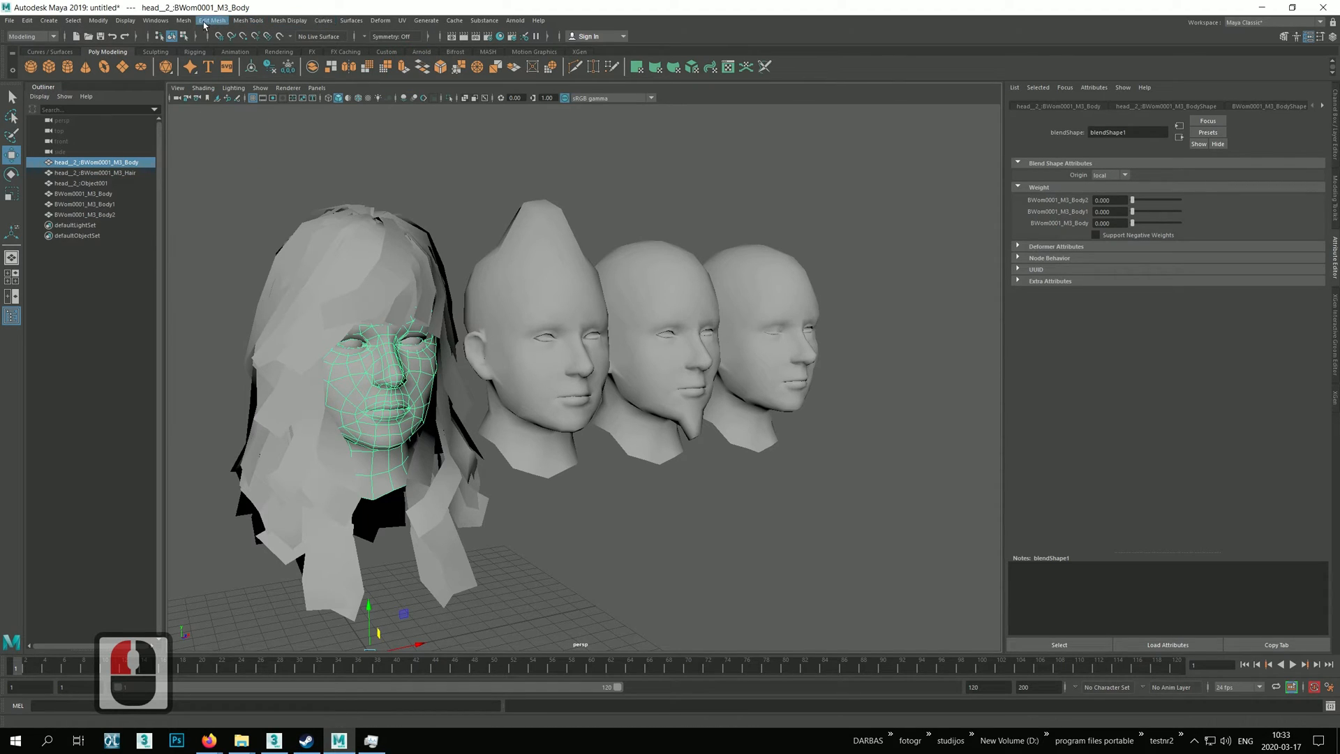
pyautogui.click(159, 20)
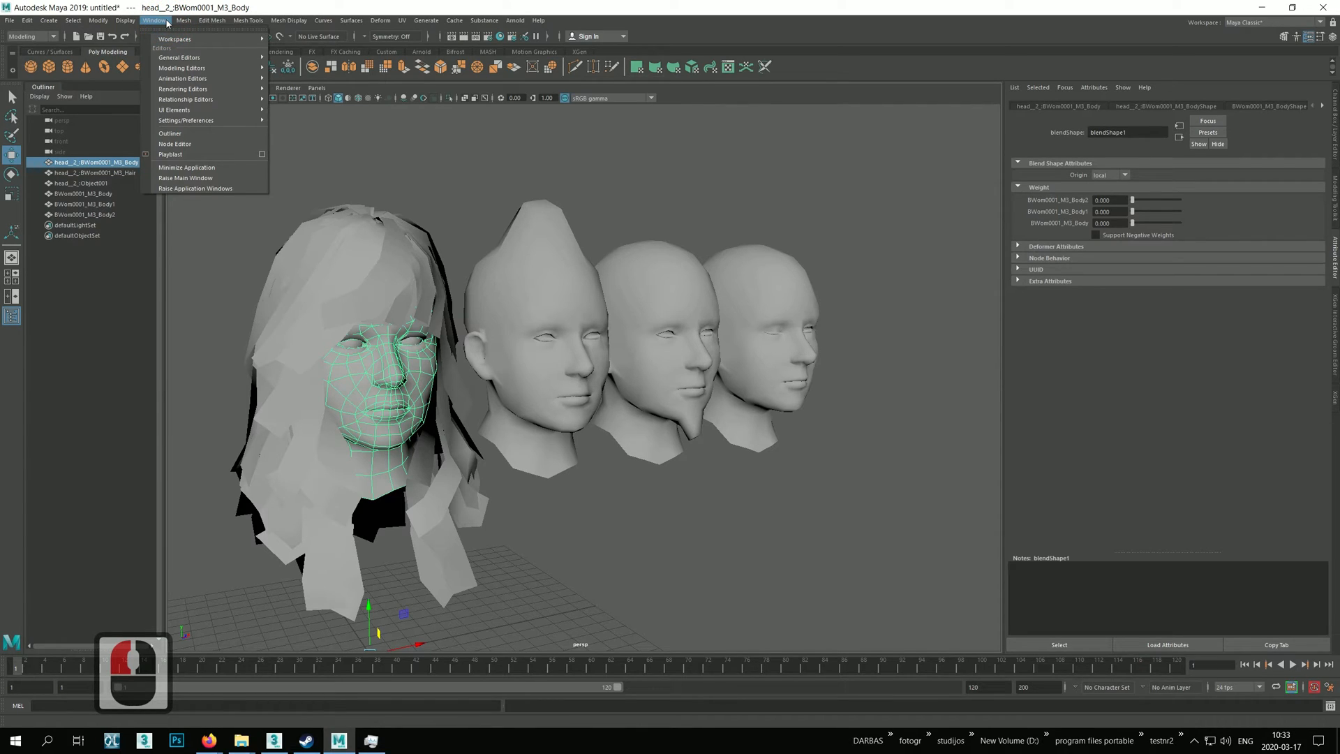
pyautogui.moveTo(218, 77)
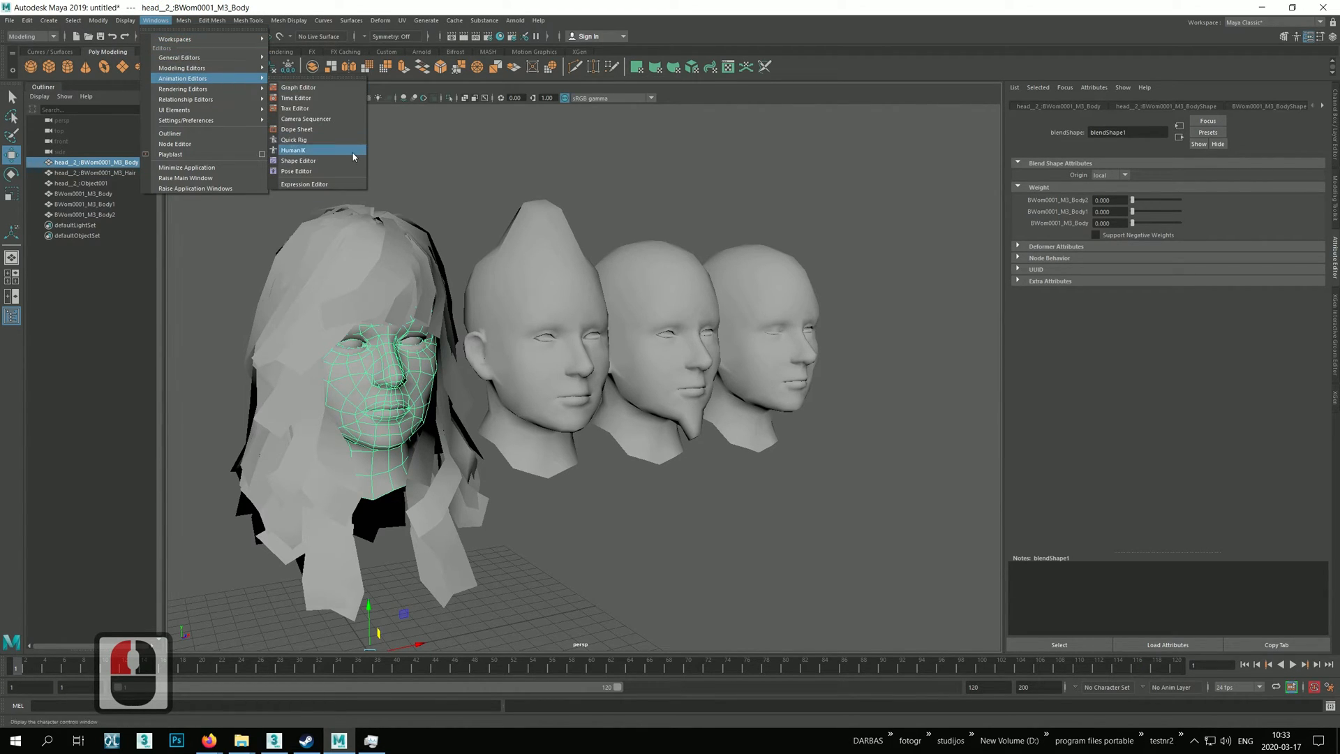
pyautogui.click(325, 160)
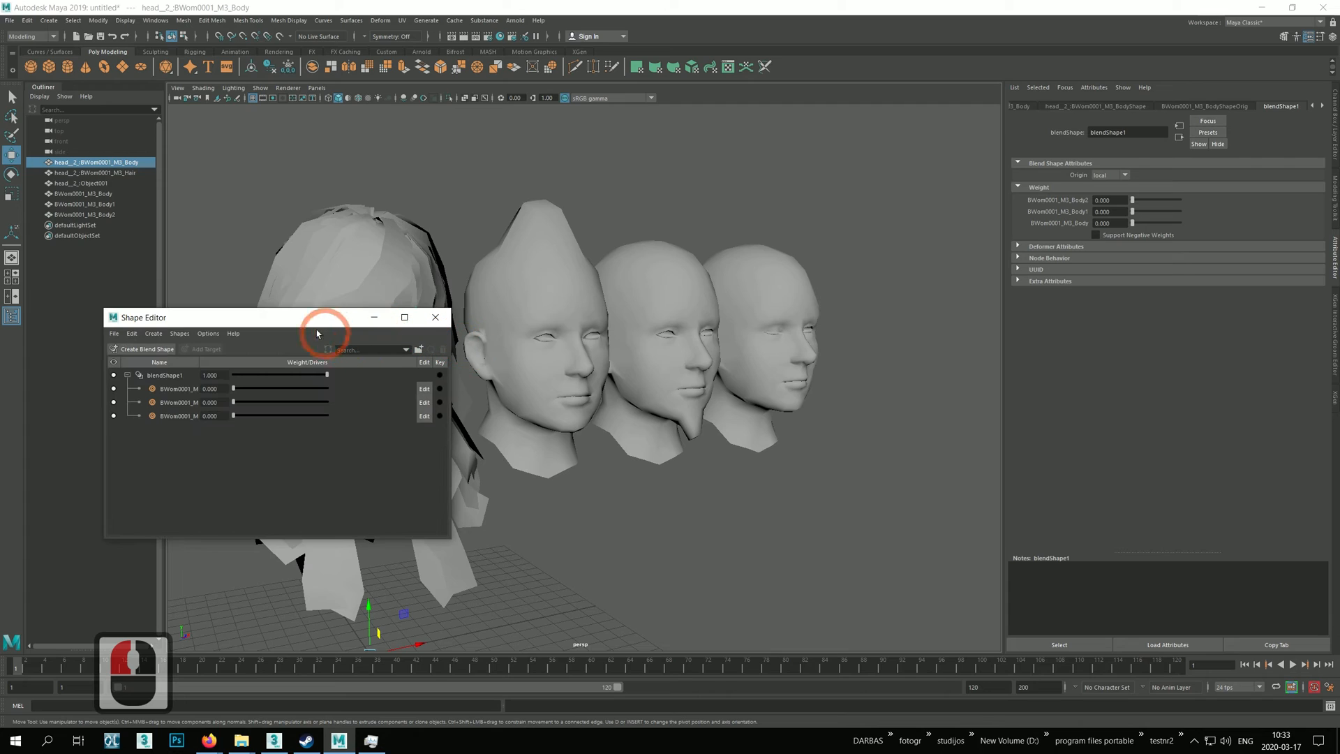
pyautogui.moveTo(298, 309); pyautogui.dragTo(828, 271)
# Step: Try the BWom0001_M3_Body2 target at a weight of about 0.698 in the Shape Editor
pyautogui.moveTo(765, 348); pyautogui.dragTo(827, 347)
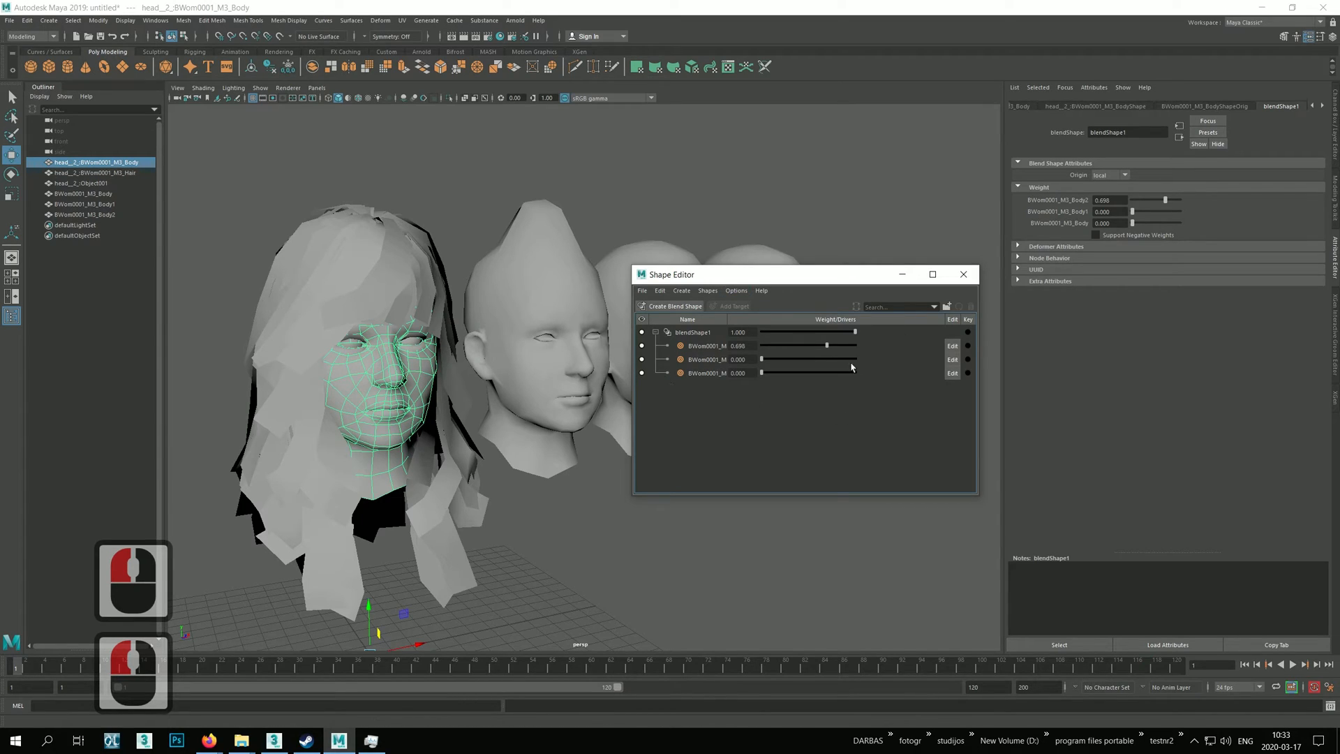
pyautogui.click(1302, 704)
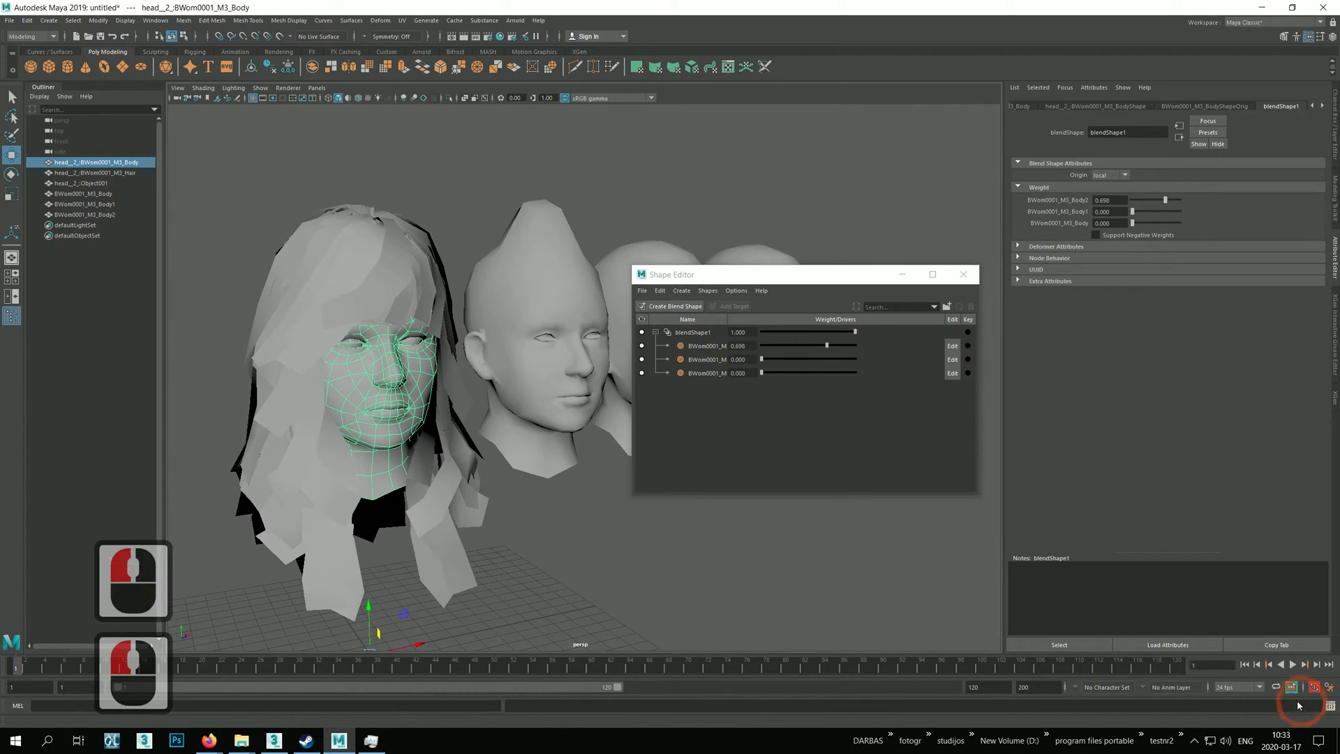
pyautogui.press('n')
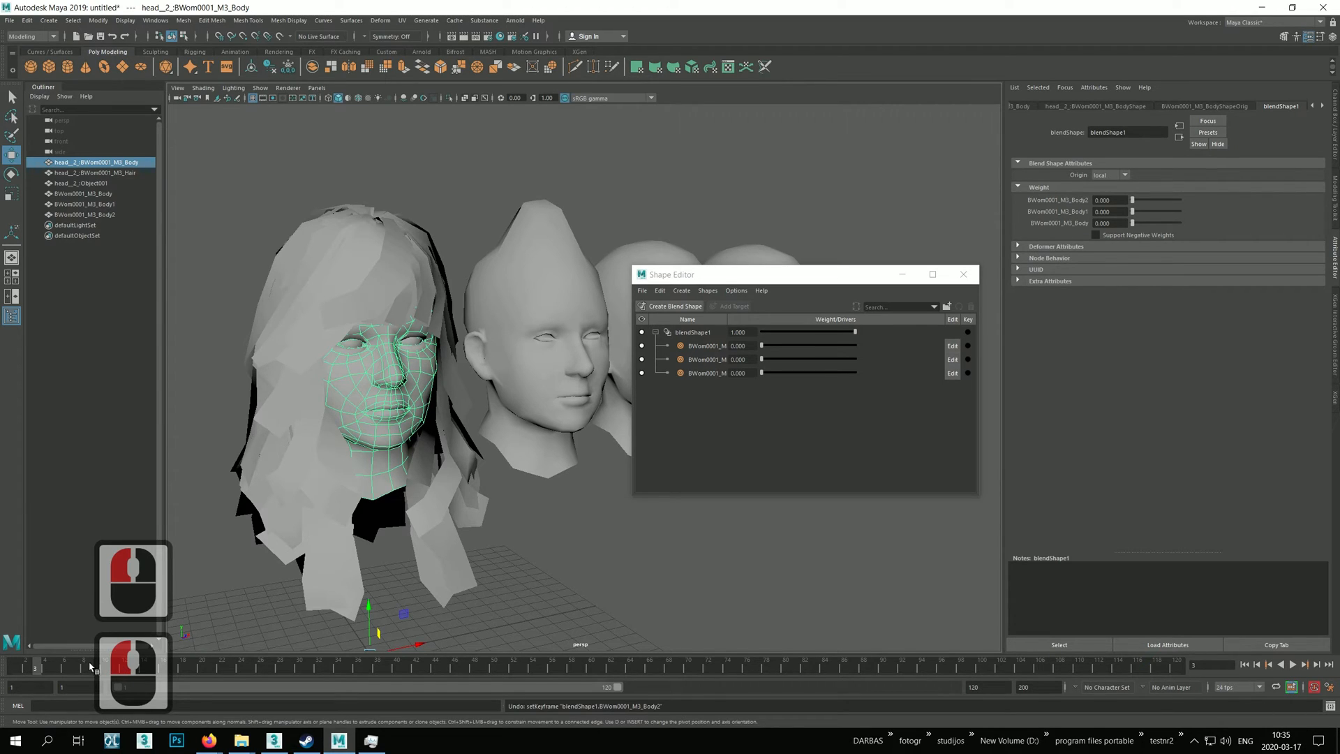
# Step: Set a keyframe for the BWom0001_M3_Body2 target at weight 0 on frame 1
pyautogui.click(4, 672)
pyautogui.click(1158, 344)
pyautogui.click(967, 345)
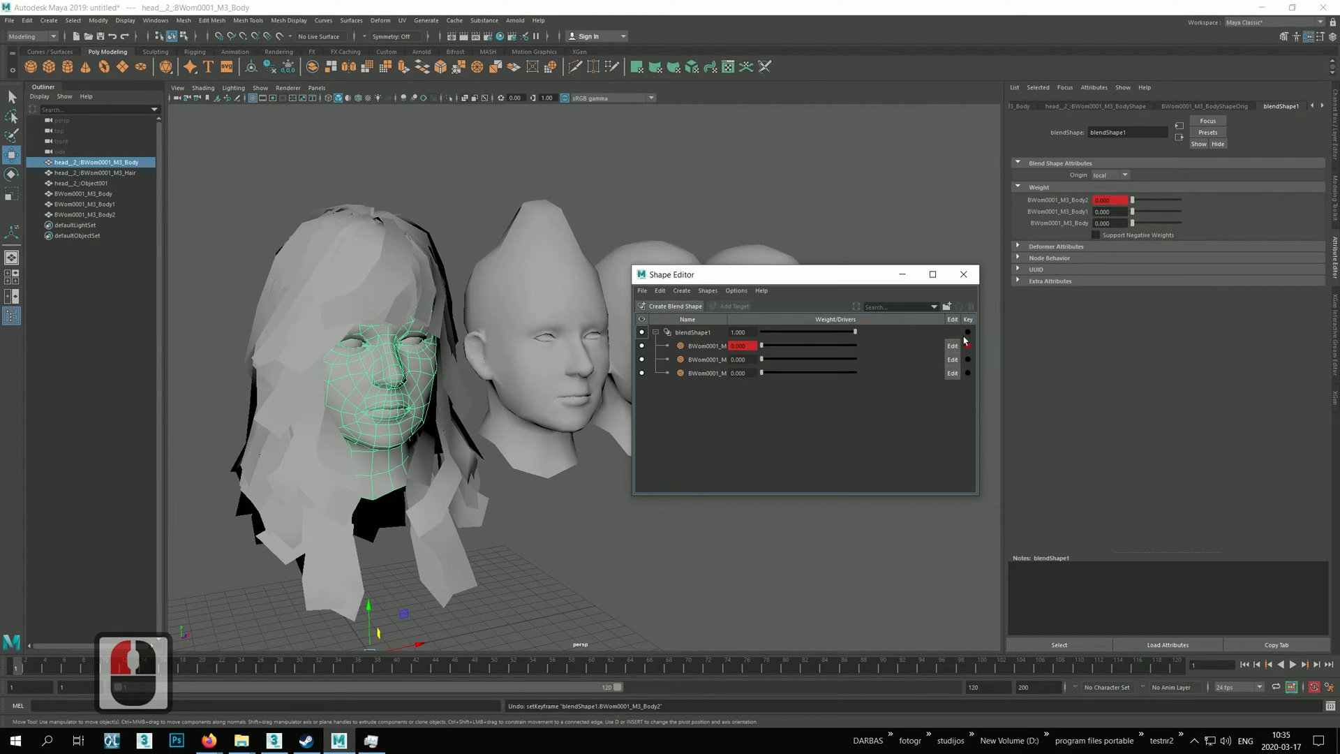
# Step: Set the BWom0001_M3_Body2 weight to 1 on frame 5 and keyframe it
pyautogui.click(60, 670)
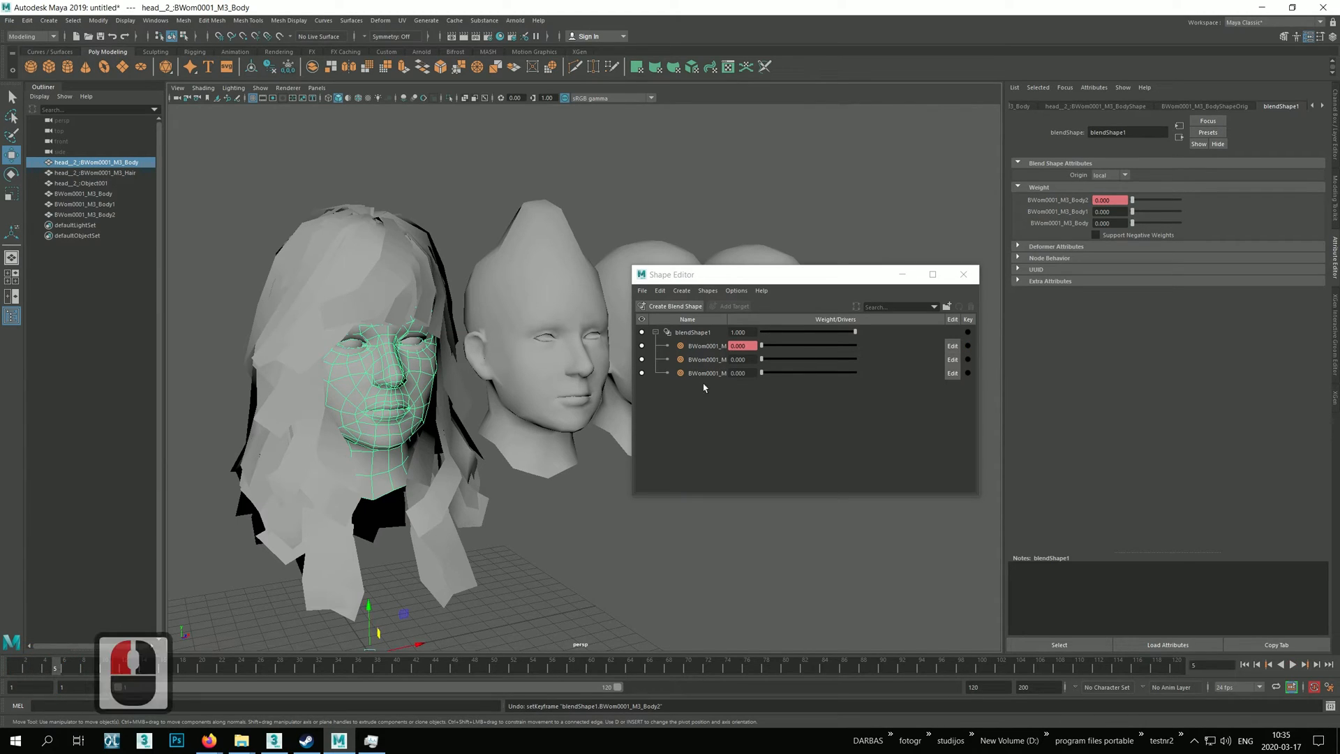
pyautogui.moveTo(68, 668)
pyautogui.mouseDown()
pyautogui.moveTo(9, 672)
pyautogui.moveTo(55, 668)
pyautogui.mouseUp()
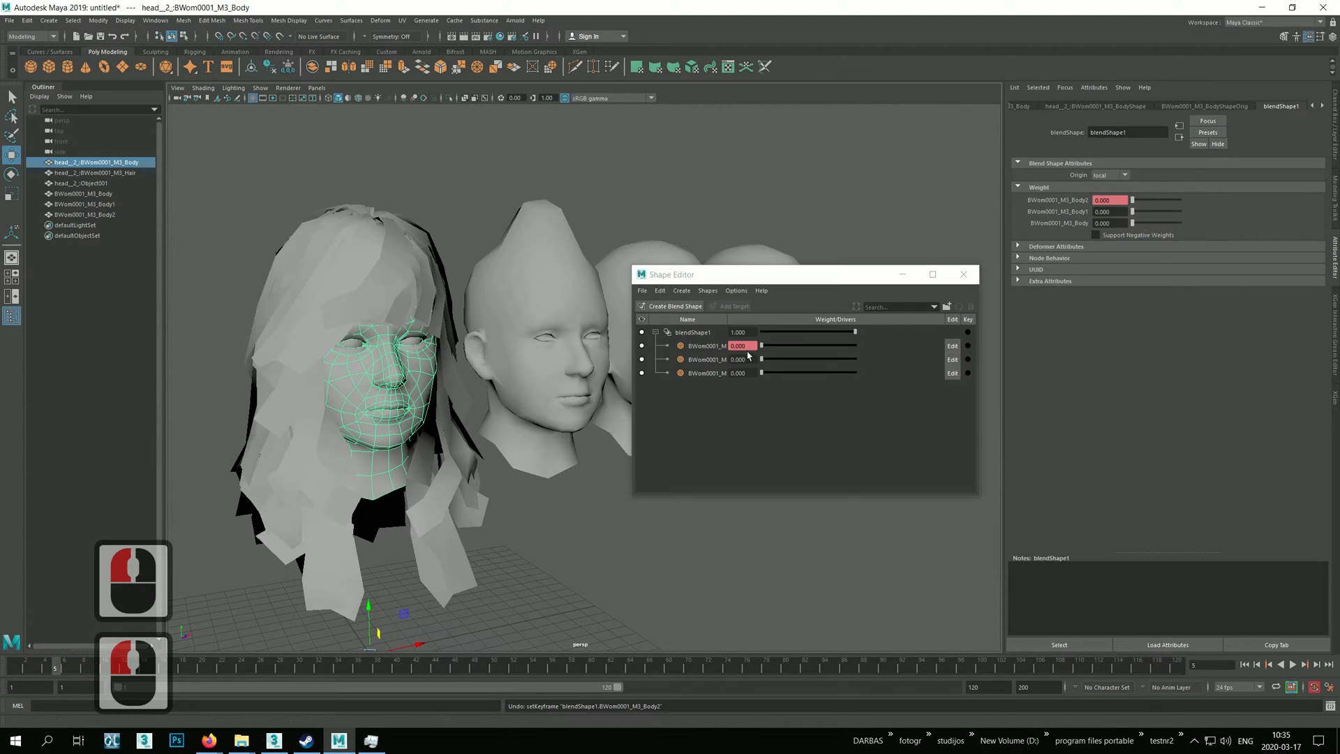
pyautogui.moveTo(761, 346); pyautogui.dragTo(852, 346)
pyautogui.click(968, 345)
# Step: Hold the BWom0001_M3_Body2 weight at 1 with another keyframe on frame 25
pyautogui.moveTo(59, 668); pyautogui.dragTo(250, 701)
pyautogui.click(851, 346)
pyautogui.click(850, 361)
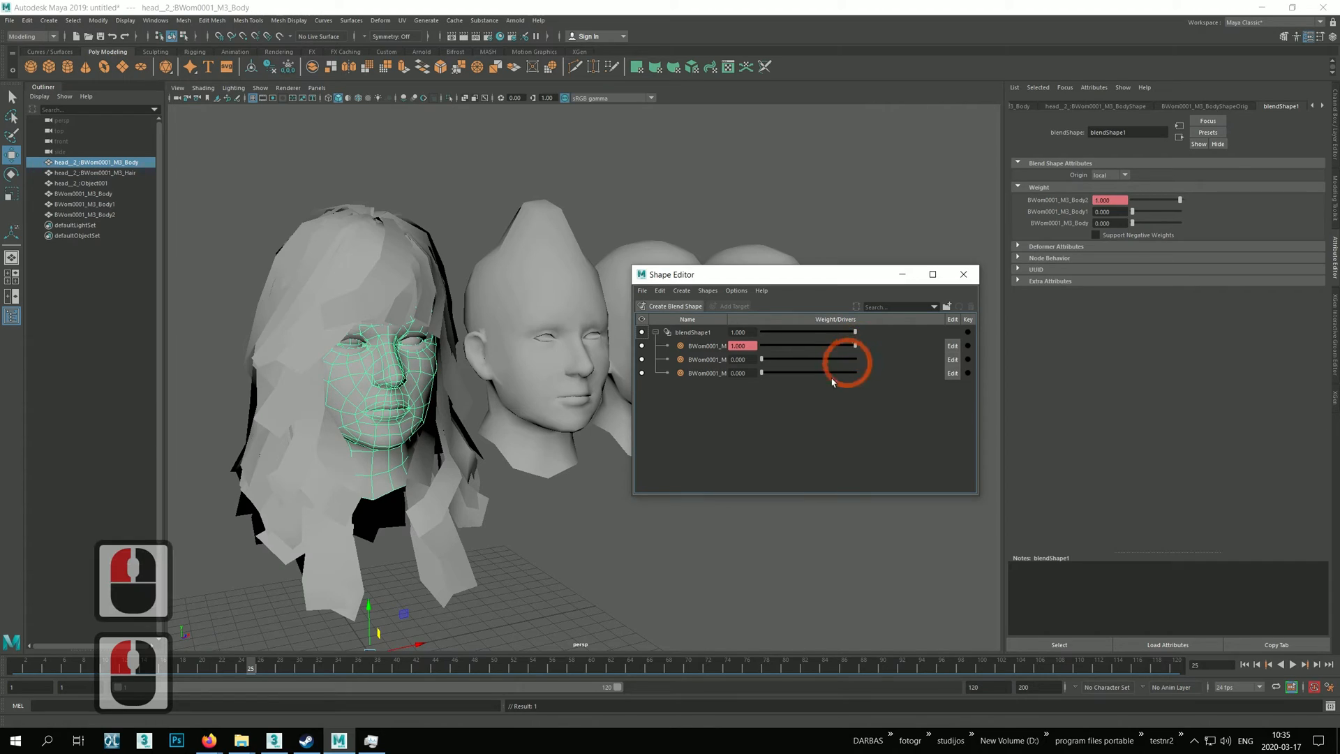
pyautogui.click(968, 347)
# Step: Keyframe the BWom0001_M3_Body2 weight at 0 on frame 27 and advance the timeline to frame 33
pyautogui.click(264, 667)
pyautogui.moveTo(251, 665); pyautogui.dragTo(266, 668)
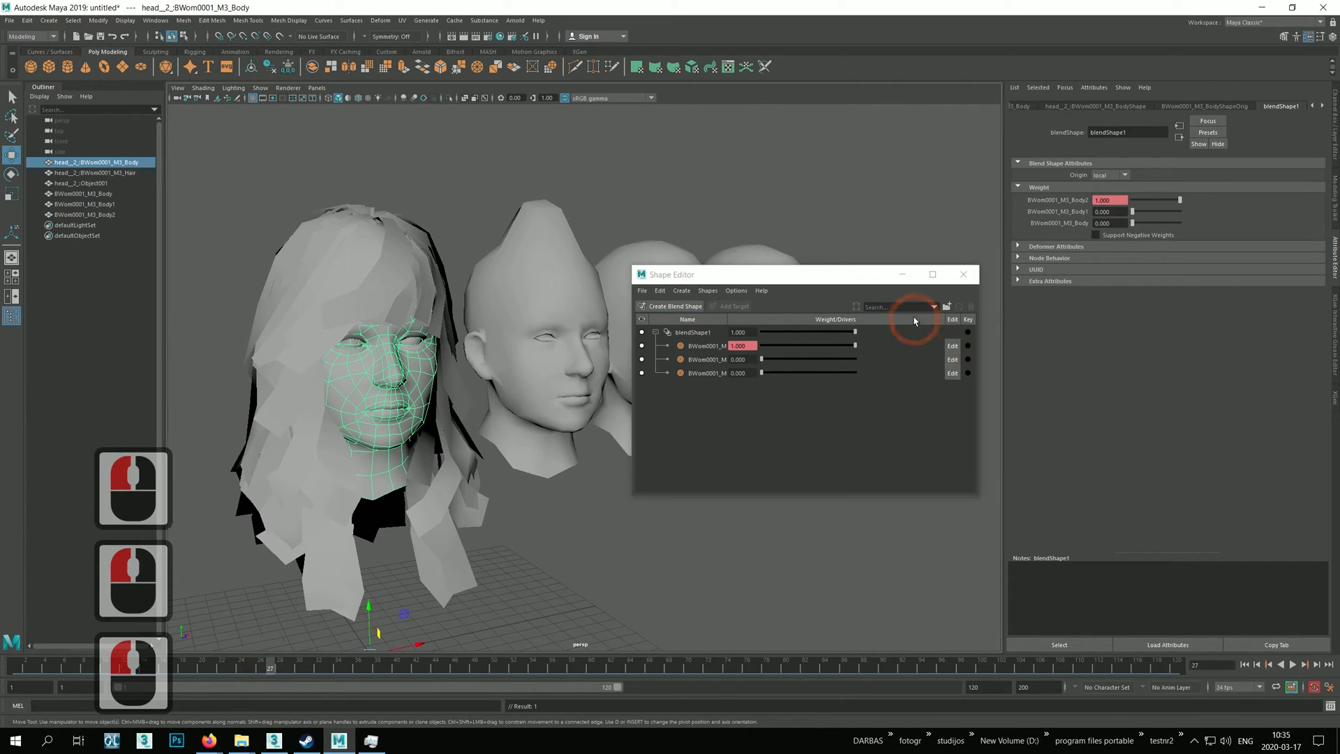
pyautogui.moveTo(854, 345); pyautogui.dragTo(756, 338)
pyautogui.moveTo(271, 670); pyautogui.dragTo(323, 635)
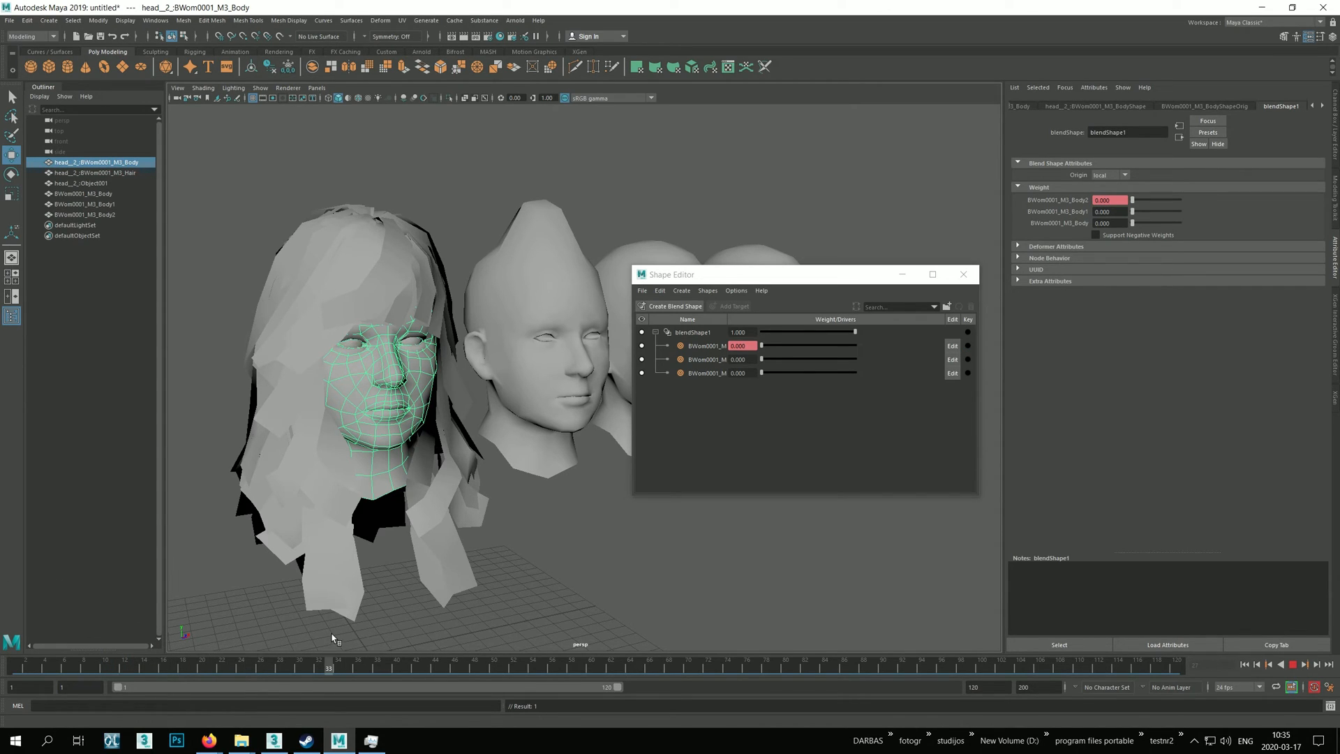
# Step: Keyframe the BWom0001_M3_Body1 target at weight 0 on frame 33 and at weight 1 a few frames further on
pyautogui.click(968, 359)
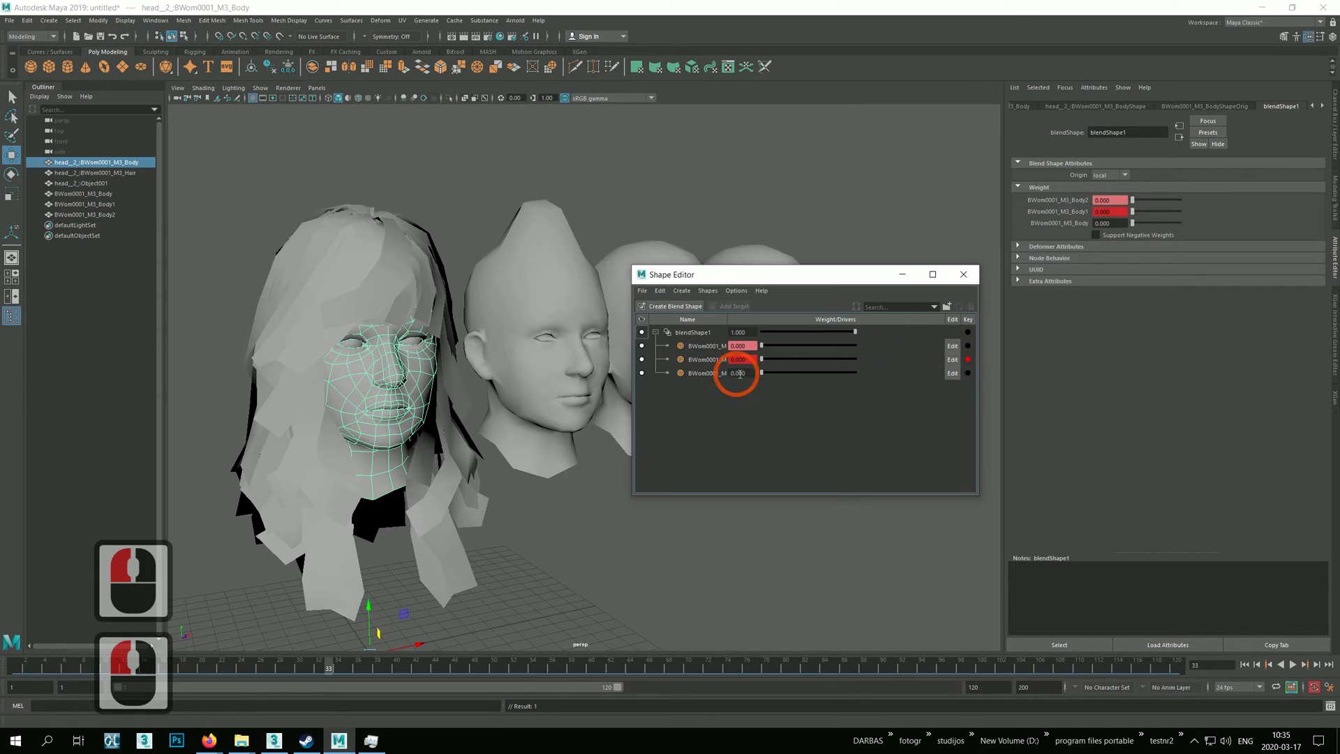
pyautogui.moveTo(762, 360)
pyautogui.mouseDown()
pyautogui.moveTo(885, 363)
pyautogui.moveTo(758, 371)
pyautogui.mouseUp()
pyautogui.click(348, 663)
# Step: Keyframe the BWom0001_M3_Body1 weight at 0 on frame 38 and scrub the timeline back to frame 1
pyautogui.click(376, 668)
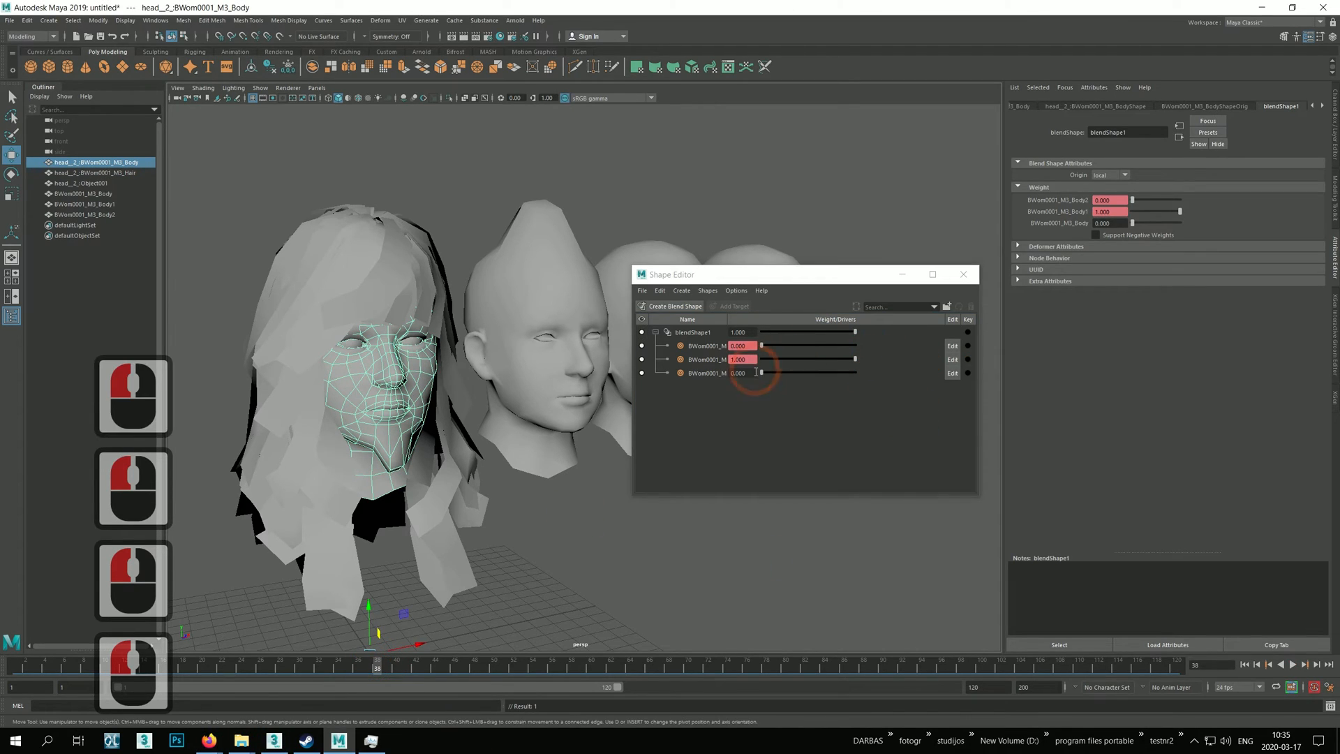
pyautogui.moveTo(855, 360); pyautogui.dragTo(737, 354)
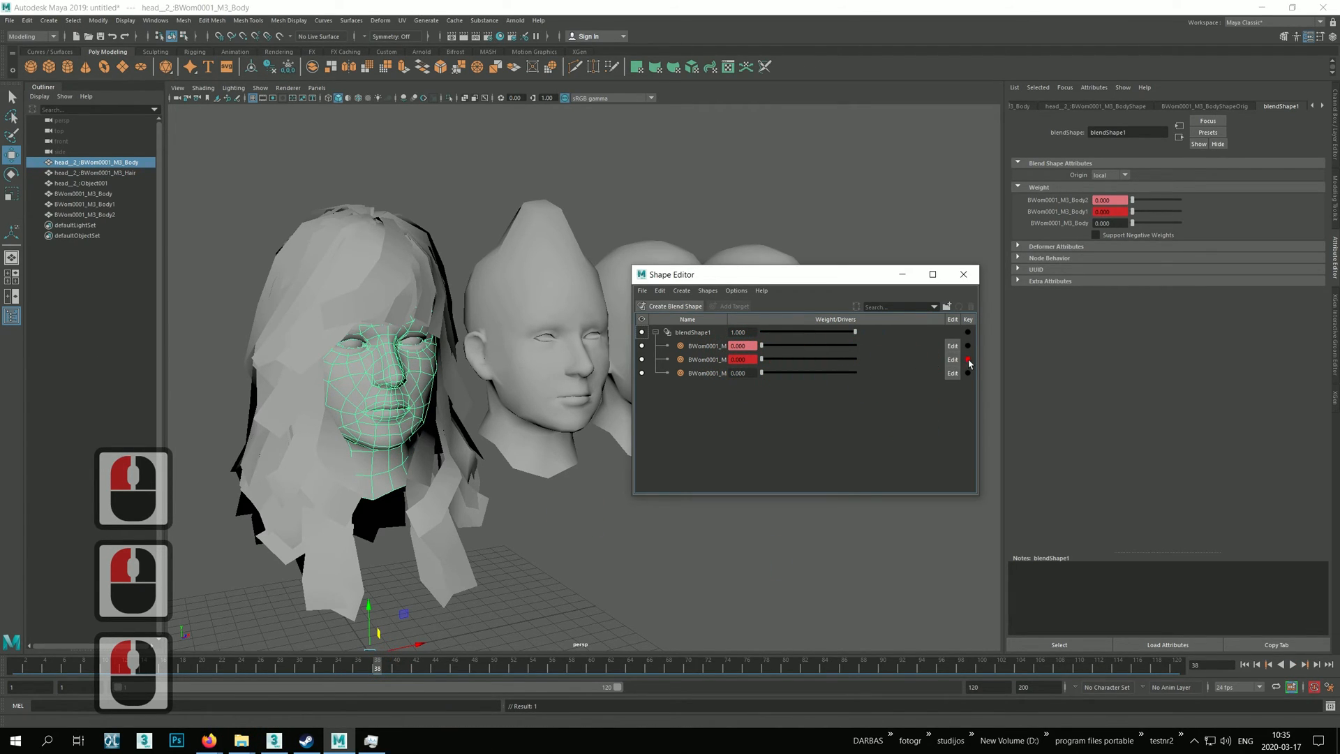
pyautogui.moveTo(397, 668); pyautogui.dragTo(3, 639)
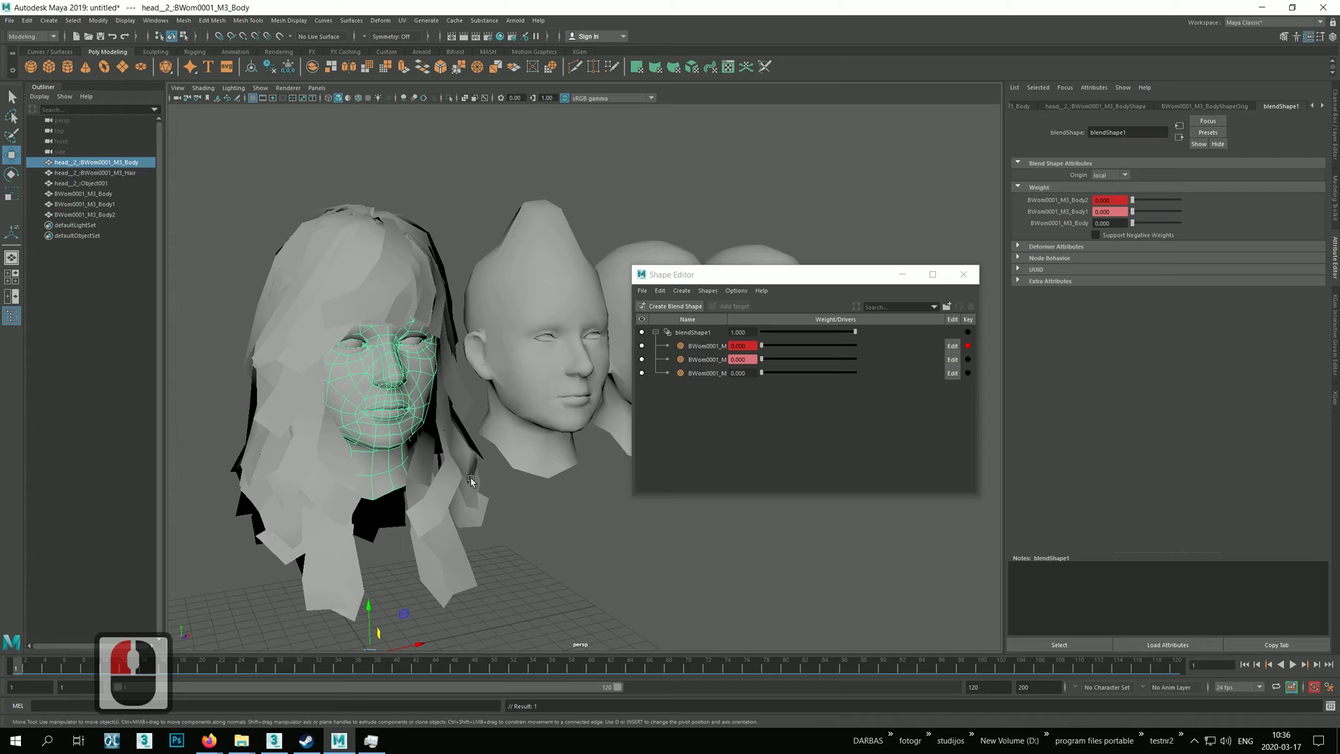